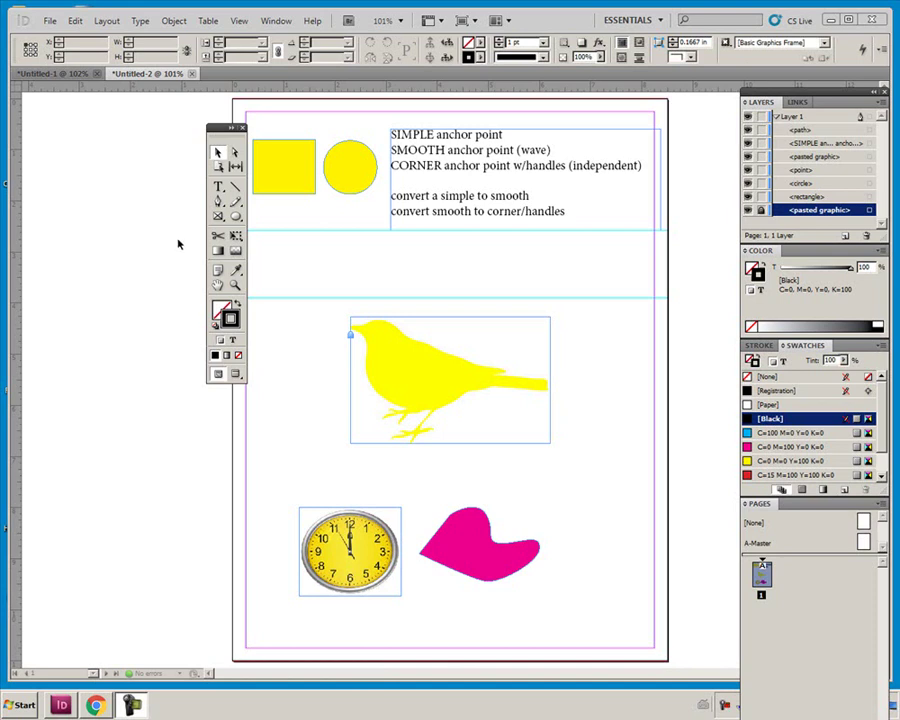
Step: With Direct Selection, drag the yellow square's top-right anchor up and left to slant the square
click(297, 161)
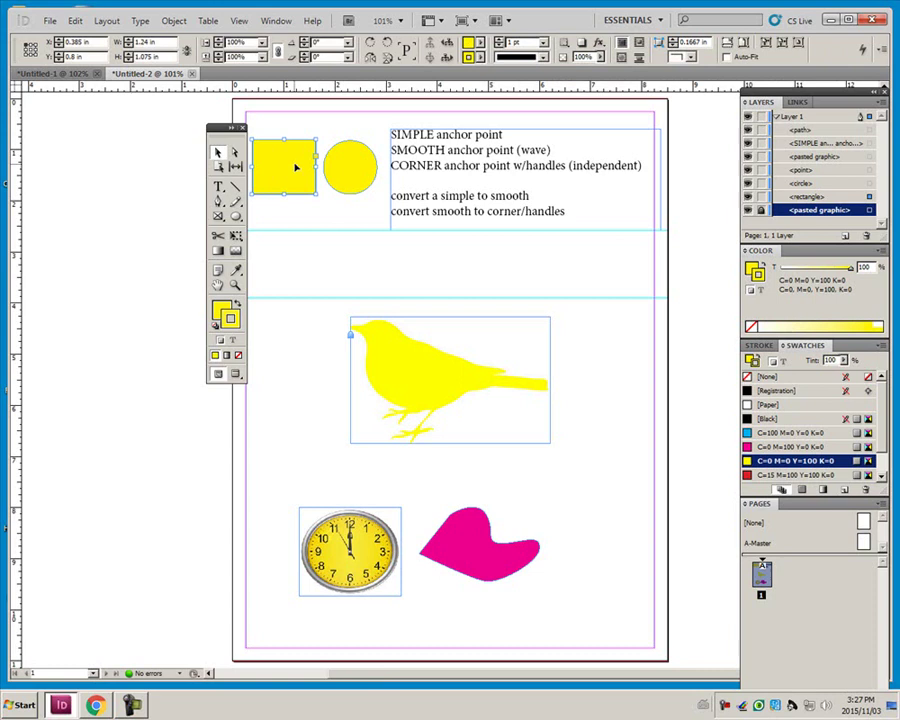
mouse_move(296, 167)
mouse_down()
mouse_move(290, 149)
mouse_move(296, 177)
mouse_move(297, 167)
mouse_up()
click(238, 158)
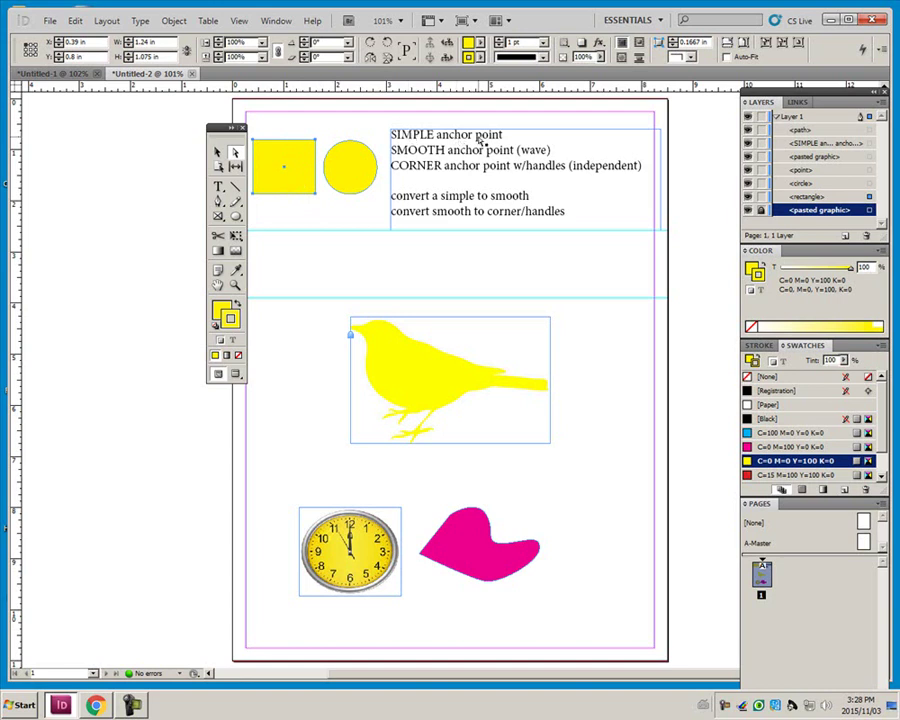
click(299, 135)
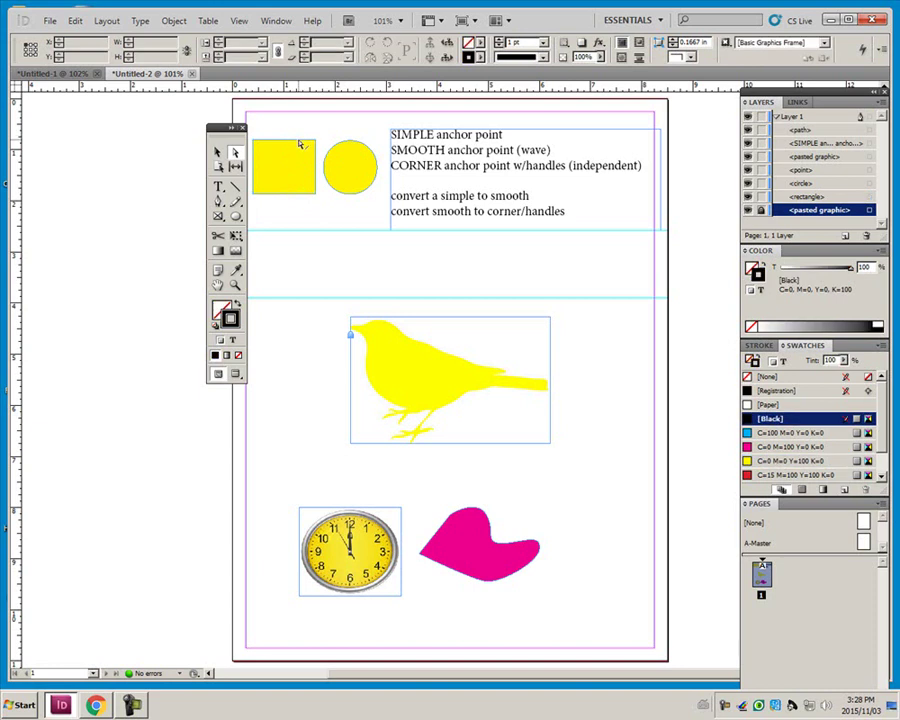
click(299, 146)
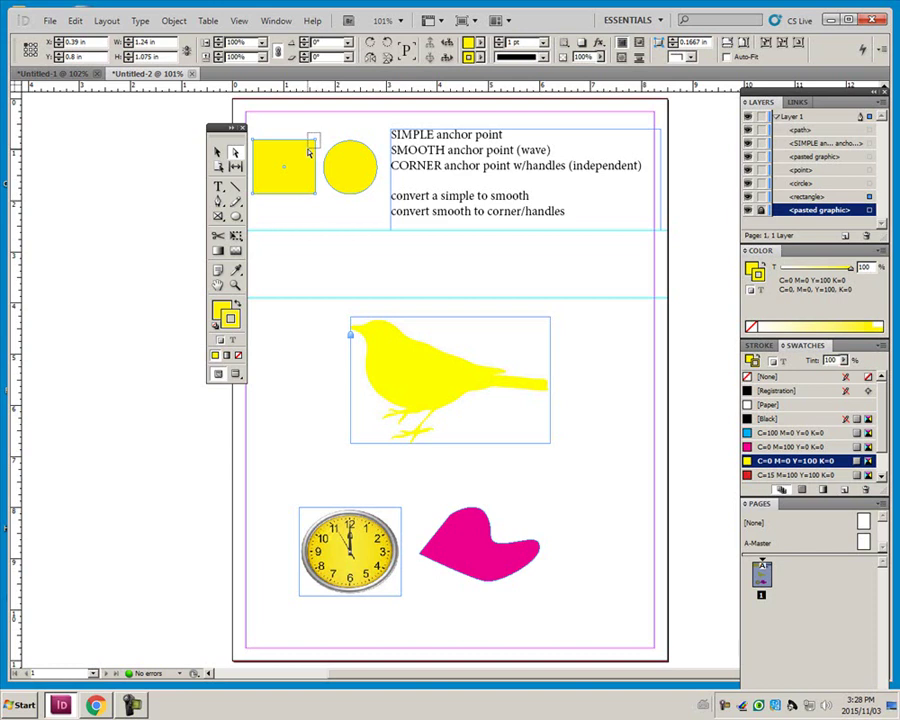
click(313, 143)
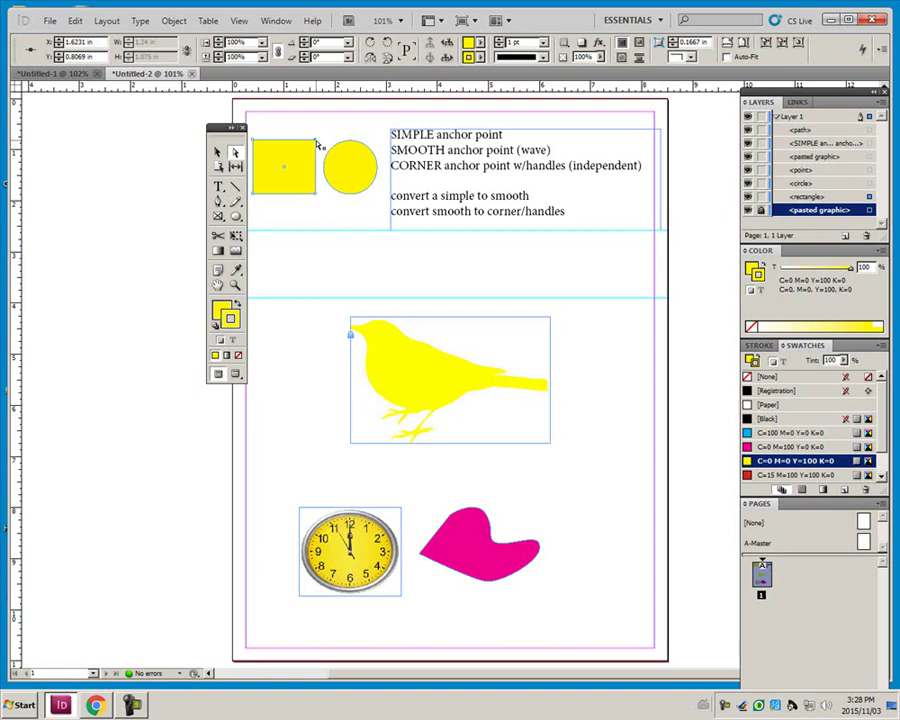
drag(317, 144, 290, 129)
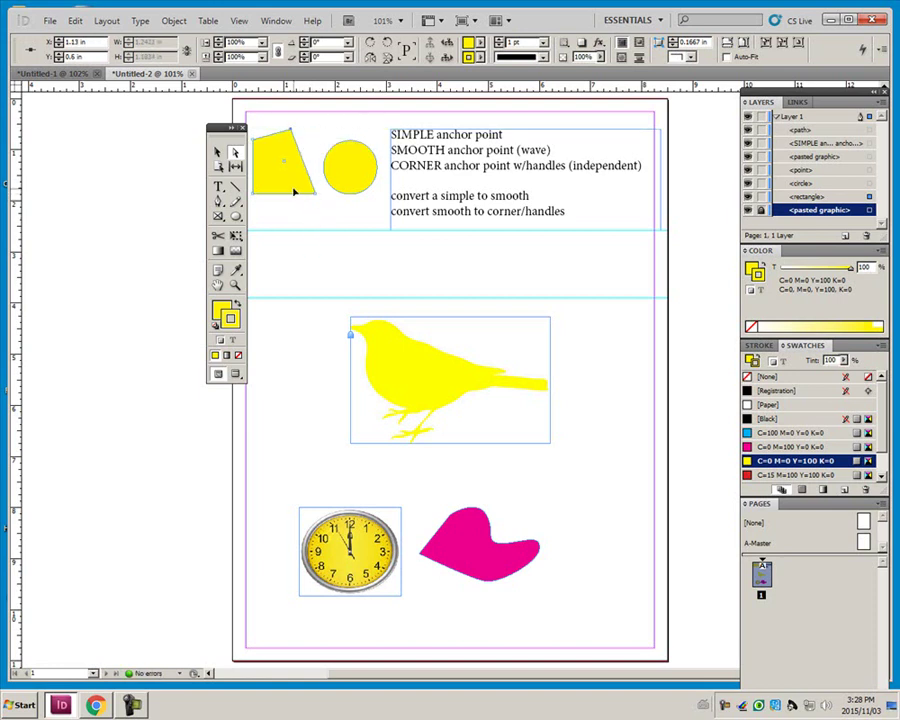
Step: Select the yellow circle's top anchor point and zoom in on the shapes at the page top
click(353, 158)
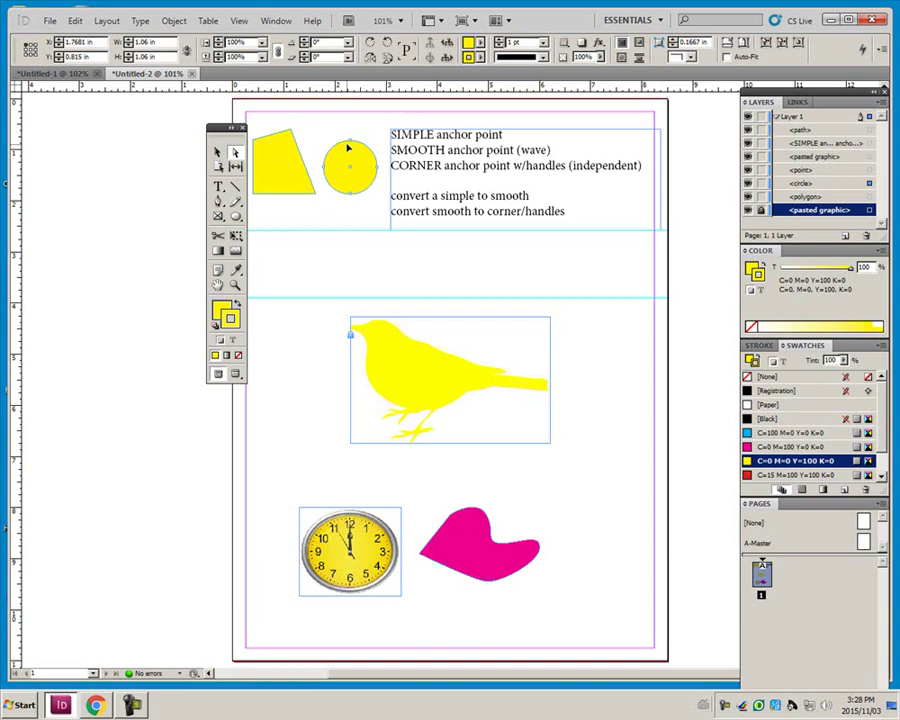
click(349, 141)
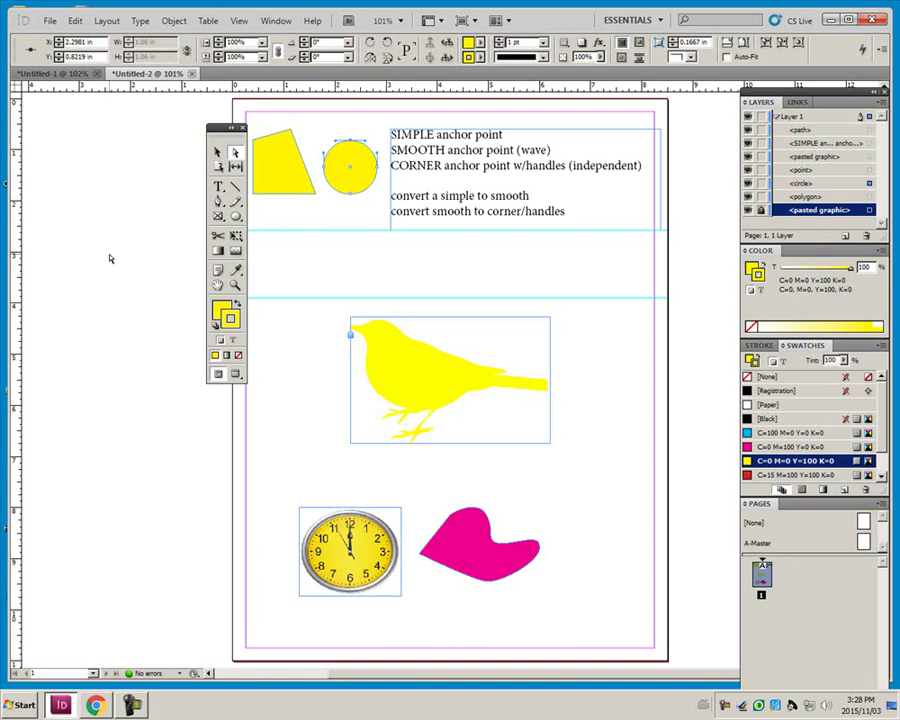
click(237, 286)
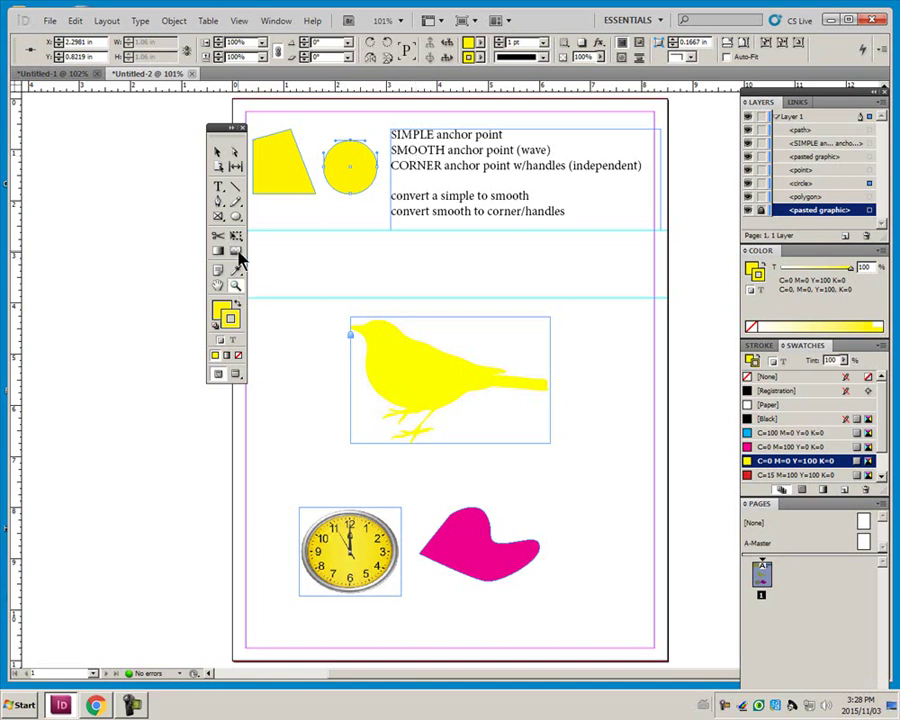
drag(181, 110, 656, 325)
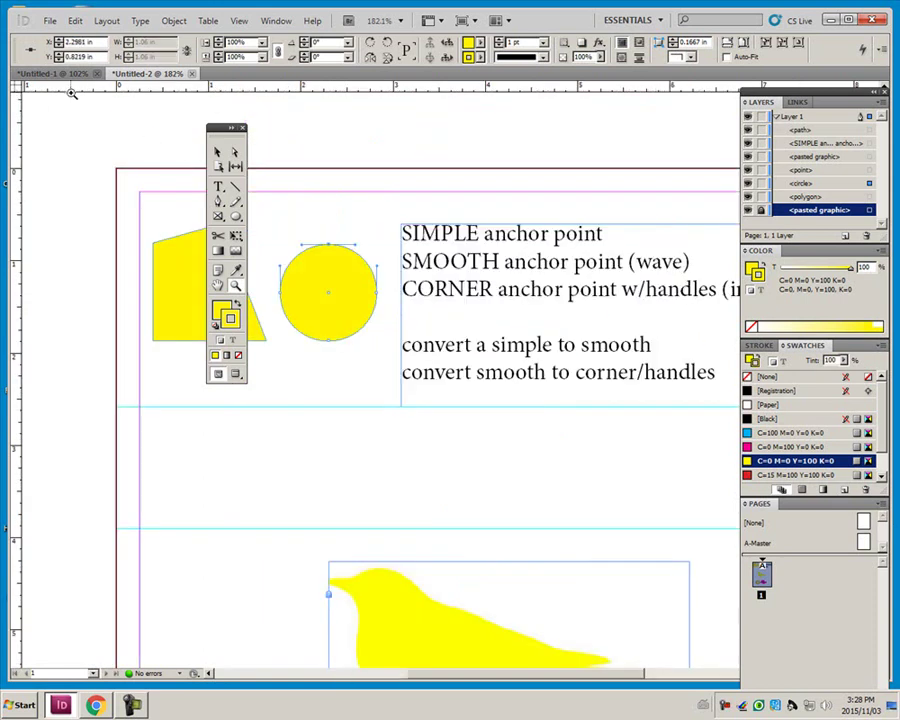
click(237, 155)
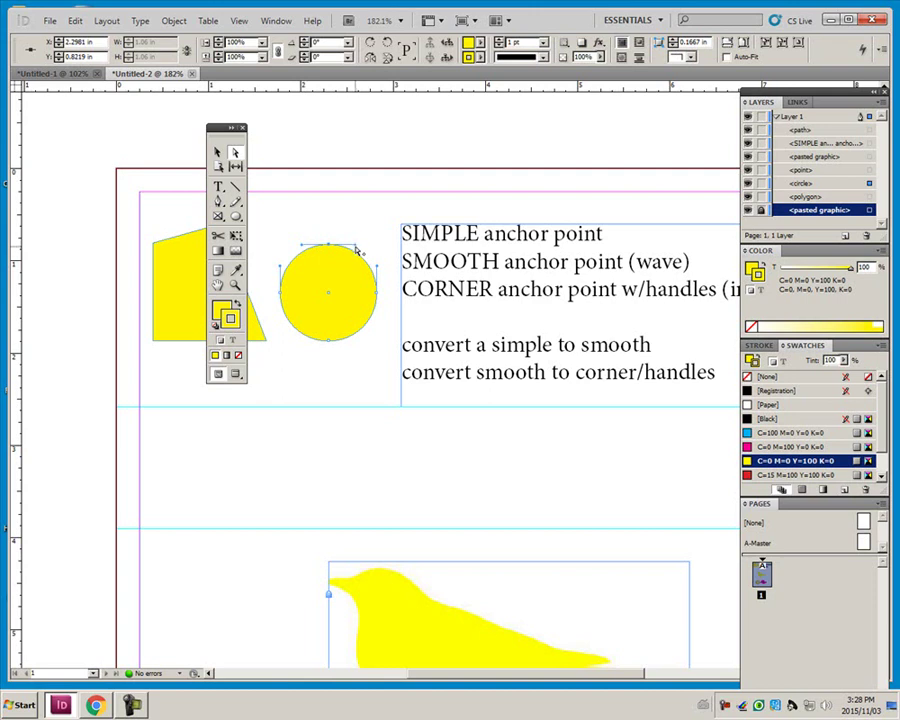
mouse_move(357, 251)
mouse_down()
mouse_move(366, 246)
mouse_move(342, 286)
mouse_move(356, 226)
mouse_move(350, 203)
mouse_move(348, 272)
mouse_move(356, 212)
mouse_move(355, 249)
mouse_up()
mouse_move(354, 248)
mouse_down()
mouse_move(356, 263)
mouse_move(404, 192)
mouse_move(355, 226)
mouse_move(345, 273)
mouse_move(355, 247)
mouse_up()
drag(619, 680, 657, 681)
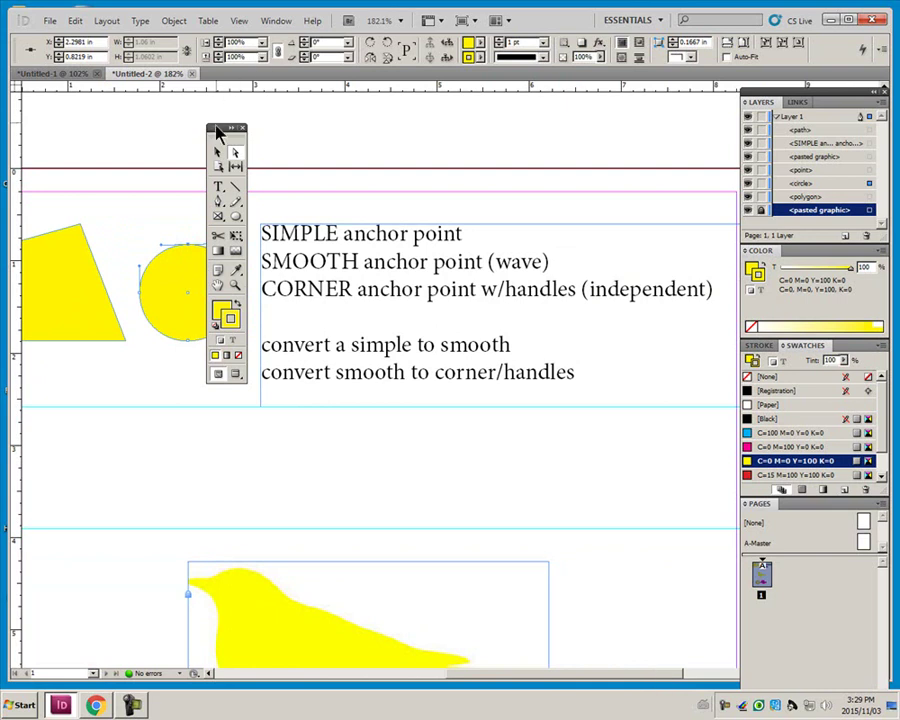
Step: Convert the slanted shape's lower-right corner to a smooth point and fine-tune the resulting curve
drag(218, 130, 70, 196)
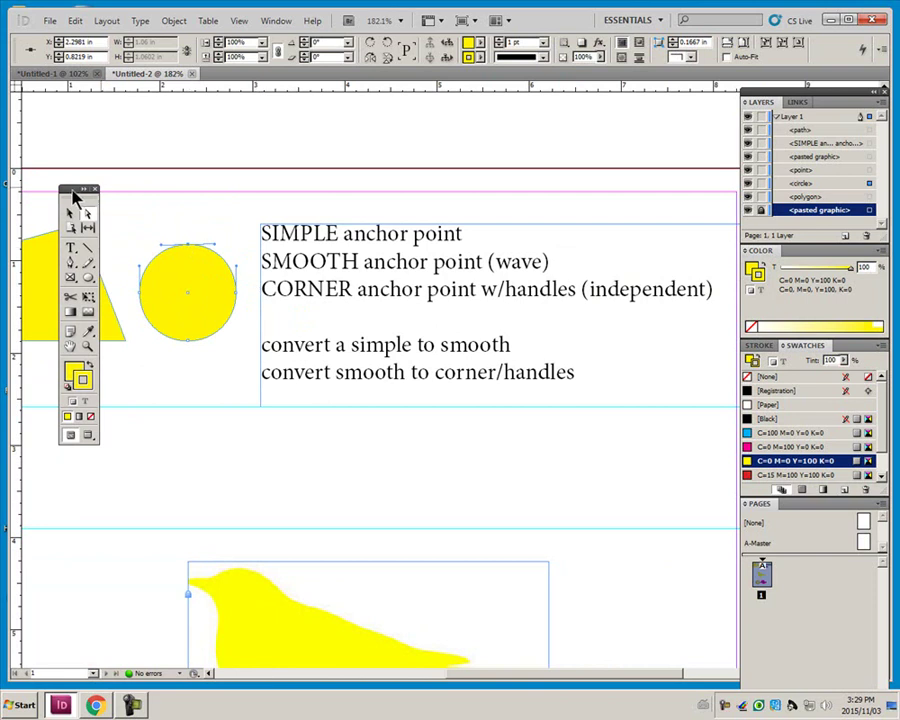
click(129, 345)
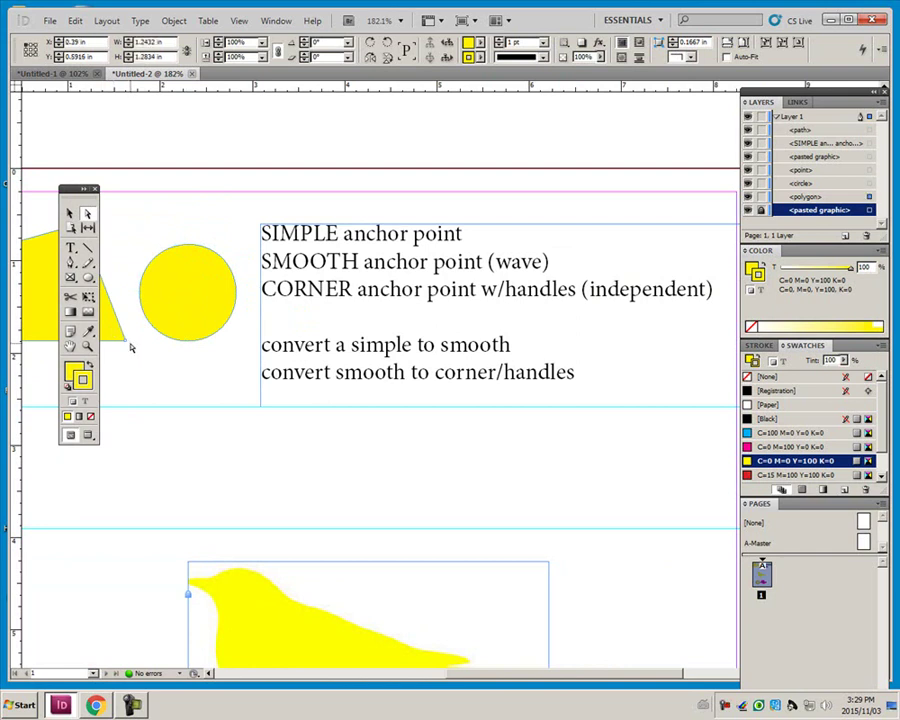
click(71, 266)
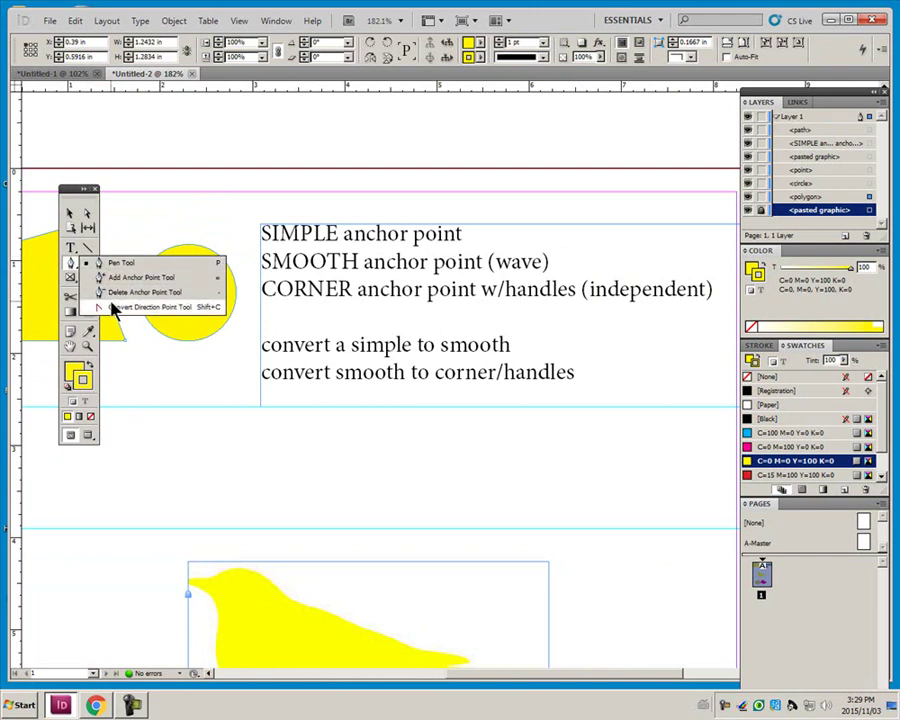
click(113, 307)
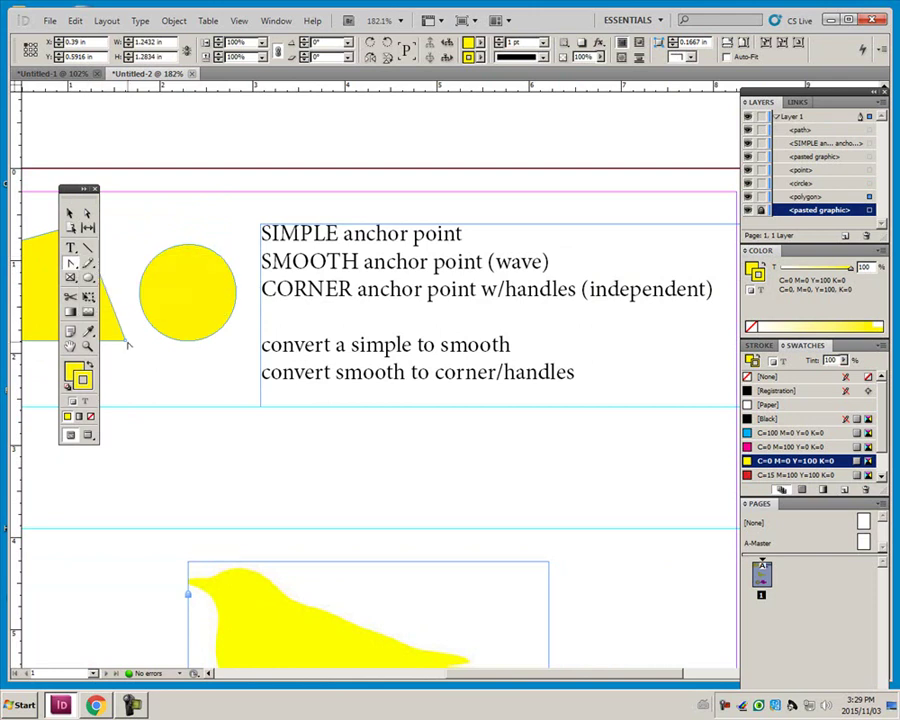
mouse_move(127, 343)
mouse_down()
mouse_move(118, 358)
mouse_move(125, 345)
mouse_up()
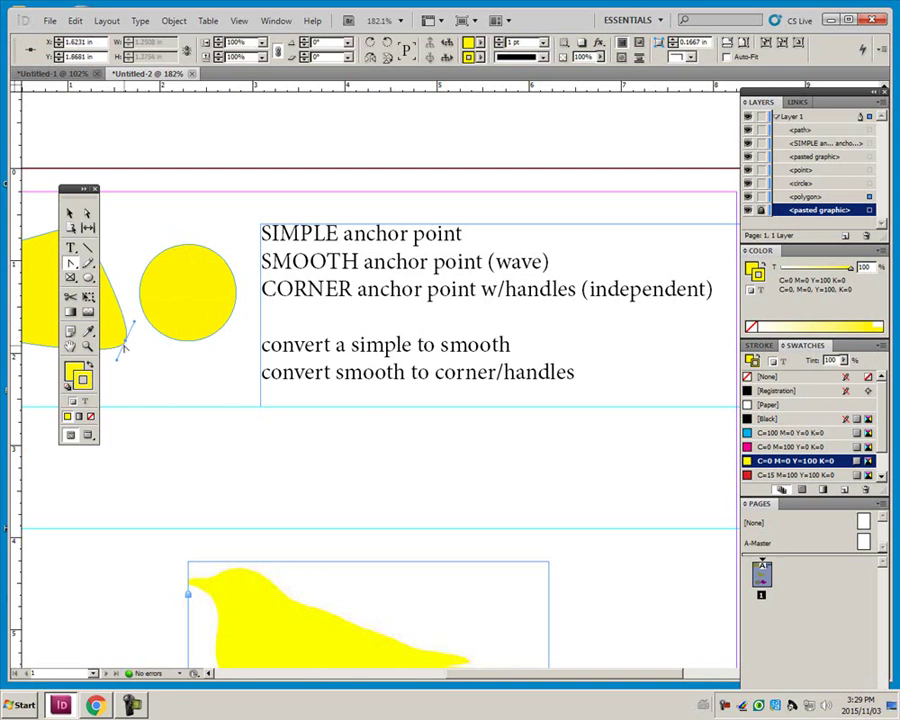
click(87, 213)
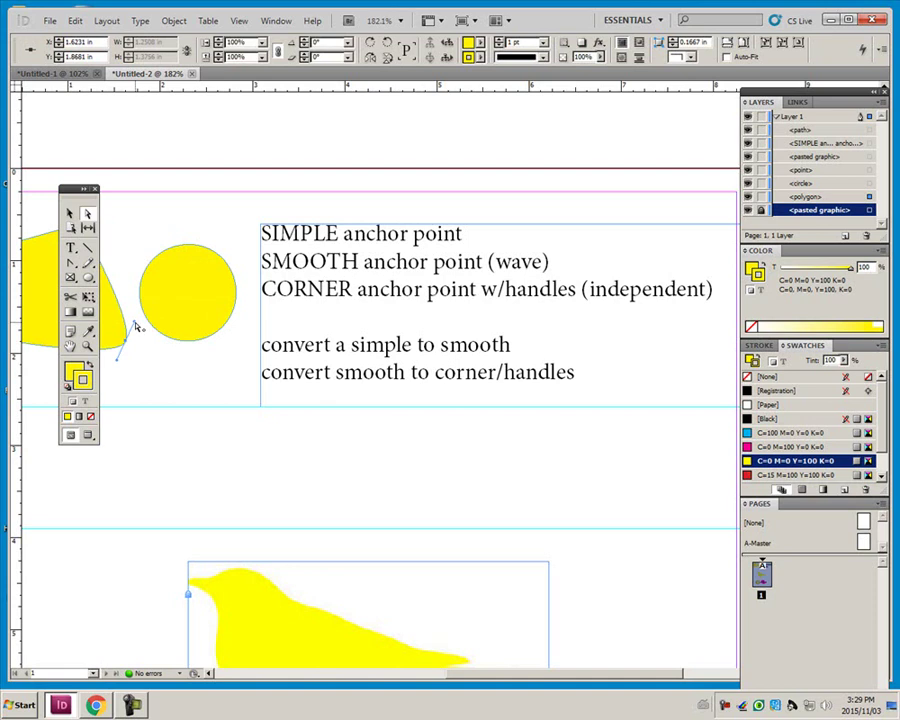
mouse_move(137, 326)
mouse_down()
mouse_move(148, 334)
mouse_move(114, 318)
mouse_move(138, 314)
mouse_move(133, 322)
mouse_up()
Step: Drag the circle's top anchor down and balance its handles into a symmetric V notch
click(183, 250)
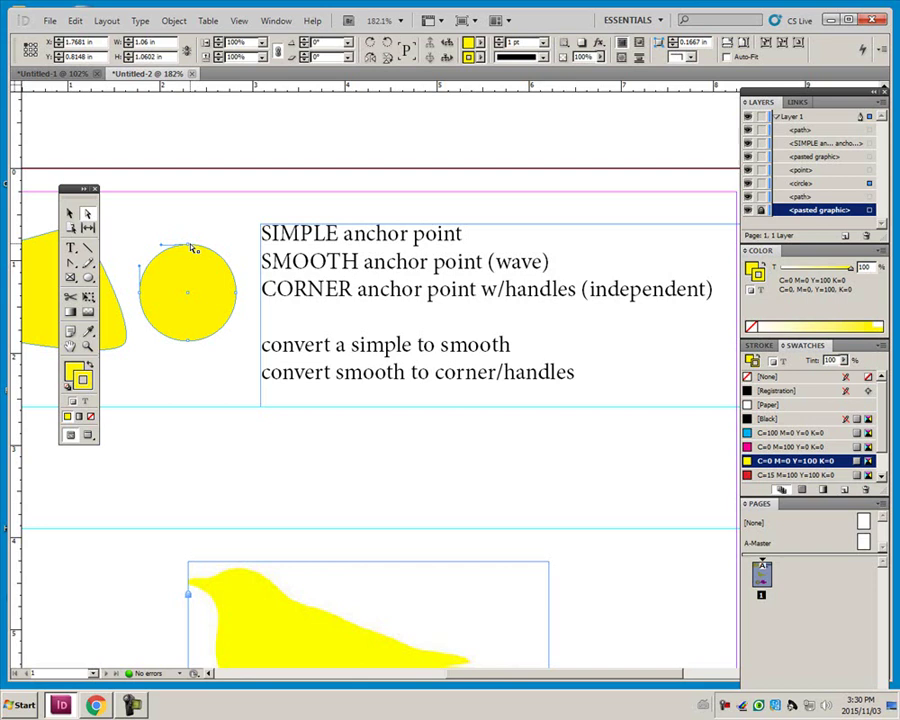
click(188, 246)
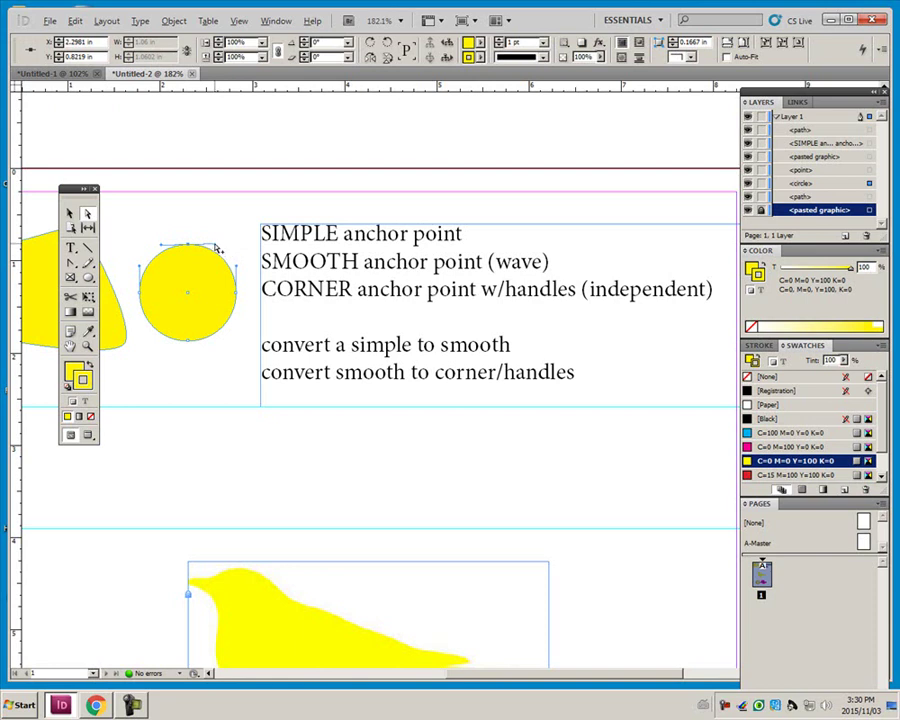
drag(217, 248, 220, 211)
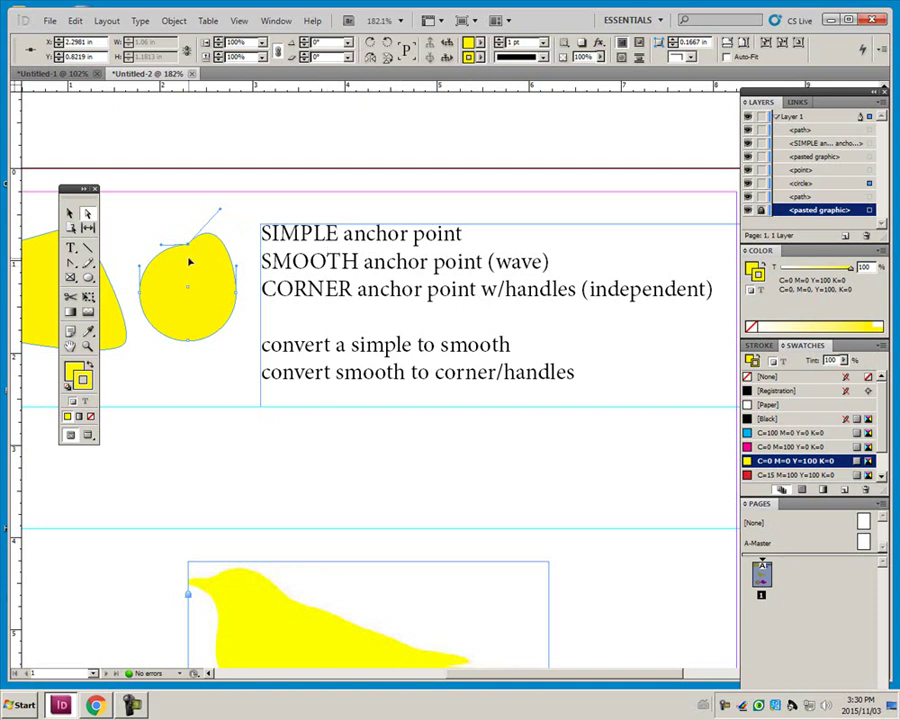
drag(190, 247, 139, 219)
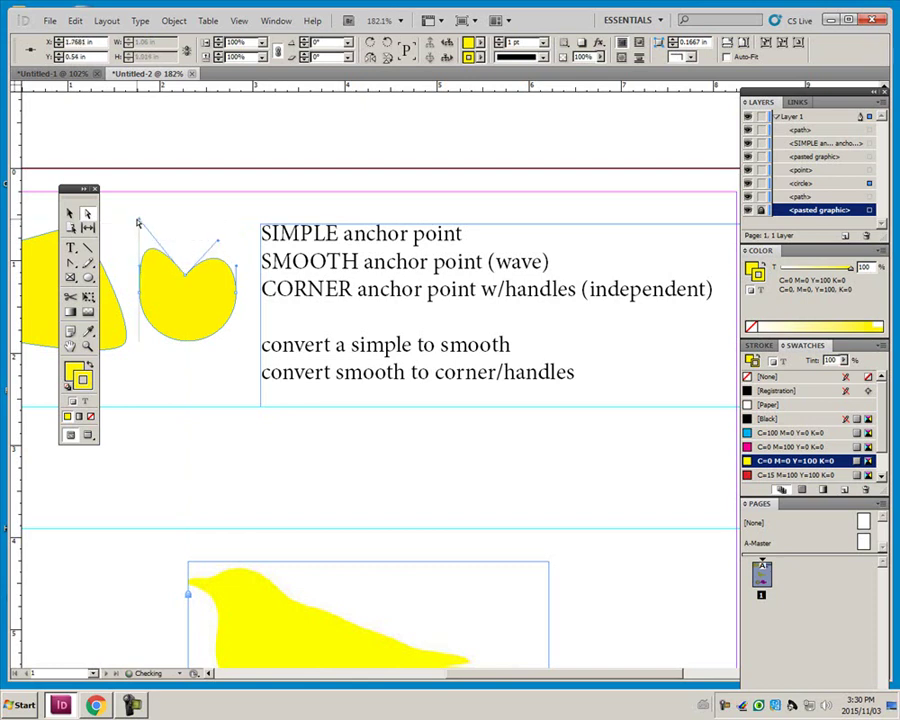
drag(221, 245, 239, 224)
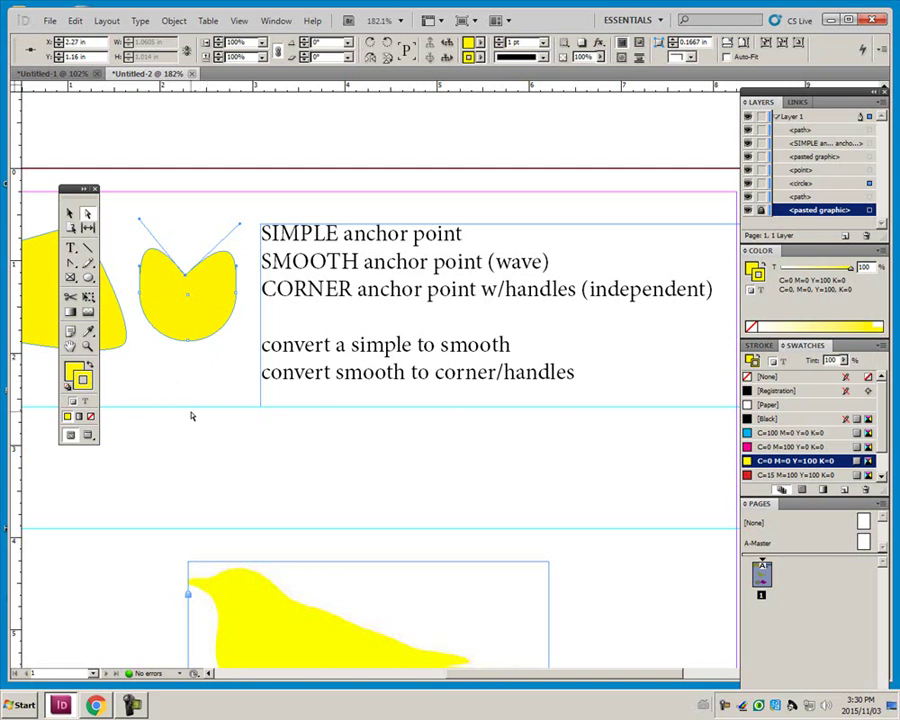
Step: Zoom out, pan to the empty band and pick a pen tool, undoing a stray anchor
key(ctrl+minus)
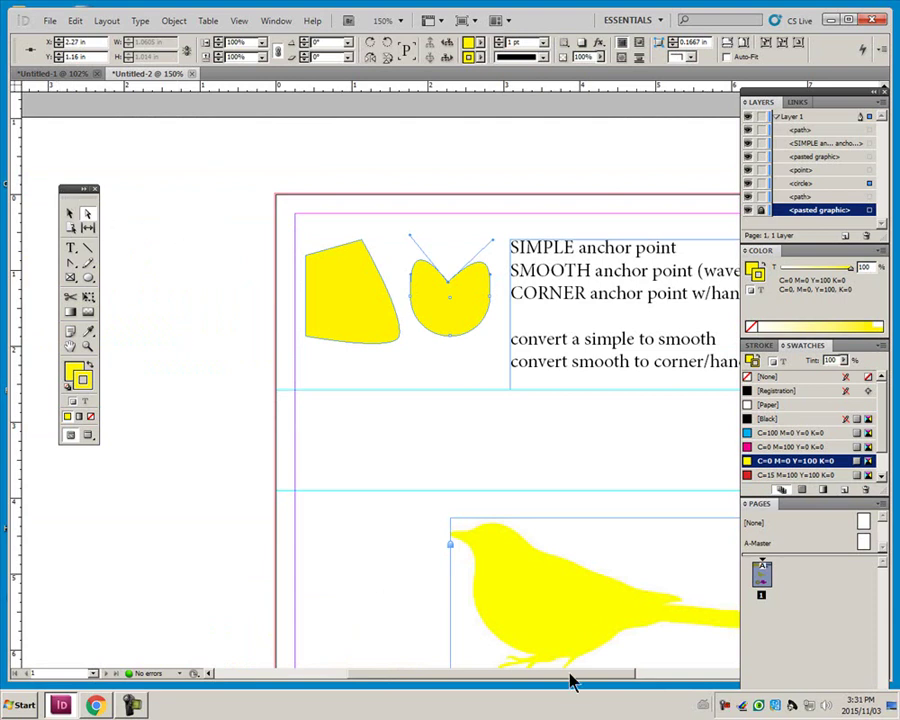
drag(570, 681, 627, 680)
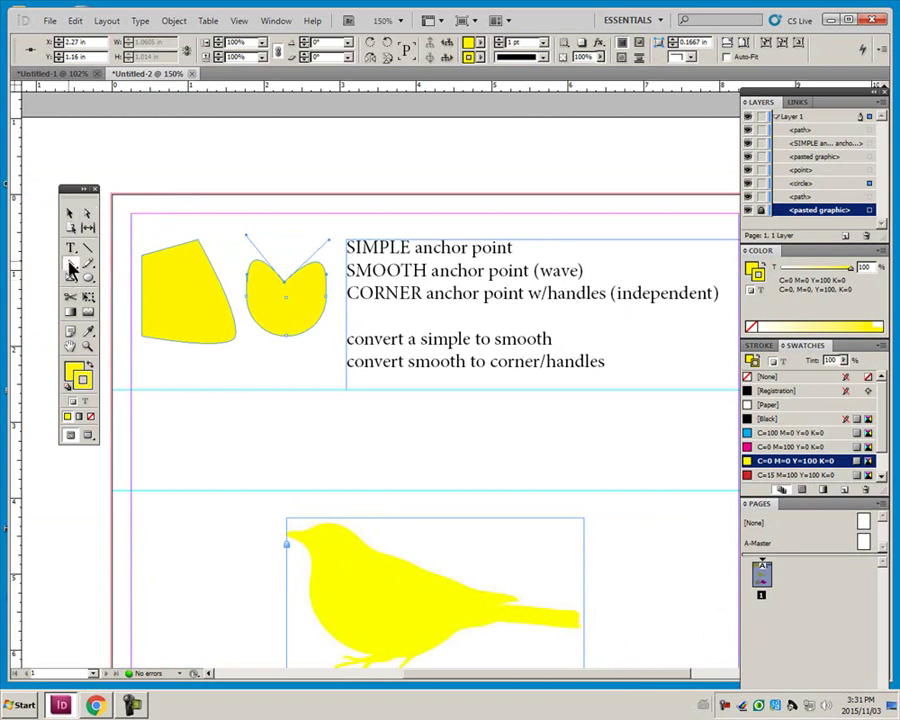
drag(72, 268, 110, 304)
click(149, 476)
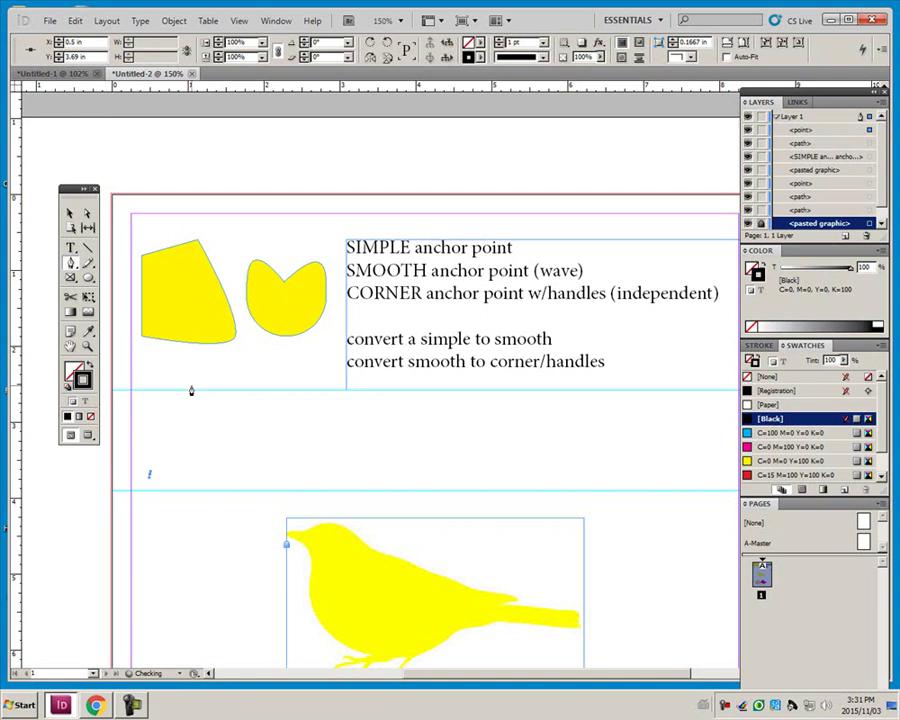
key(ctrl+z)
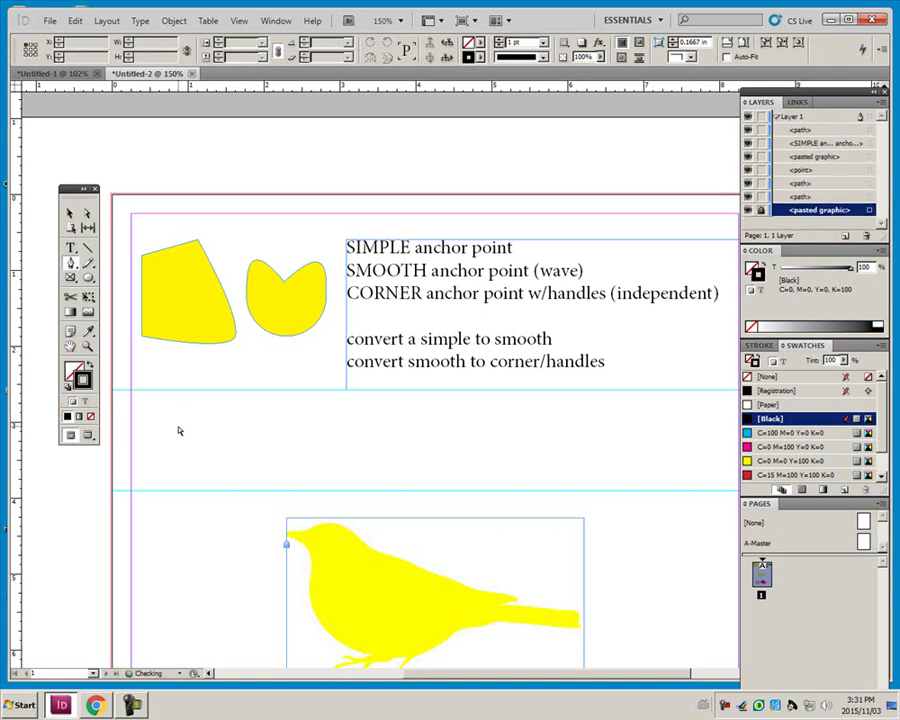
Step: Click four corner points to draw a straight zigzag N, then direct-select it to show its anchors
click(155, 475)
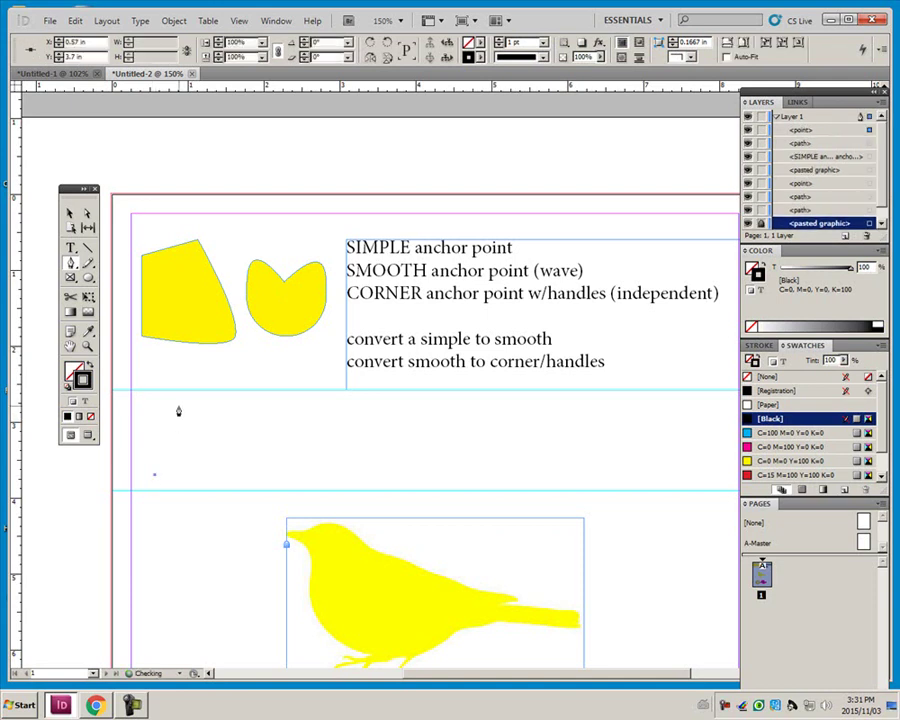
click(178, 407)
click(204, 467)
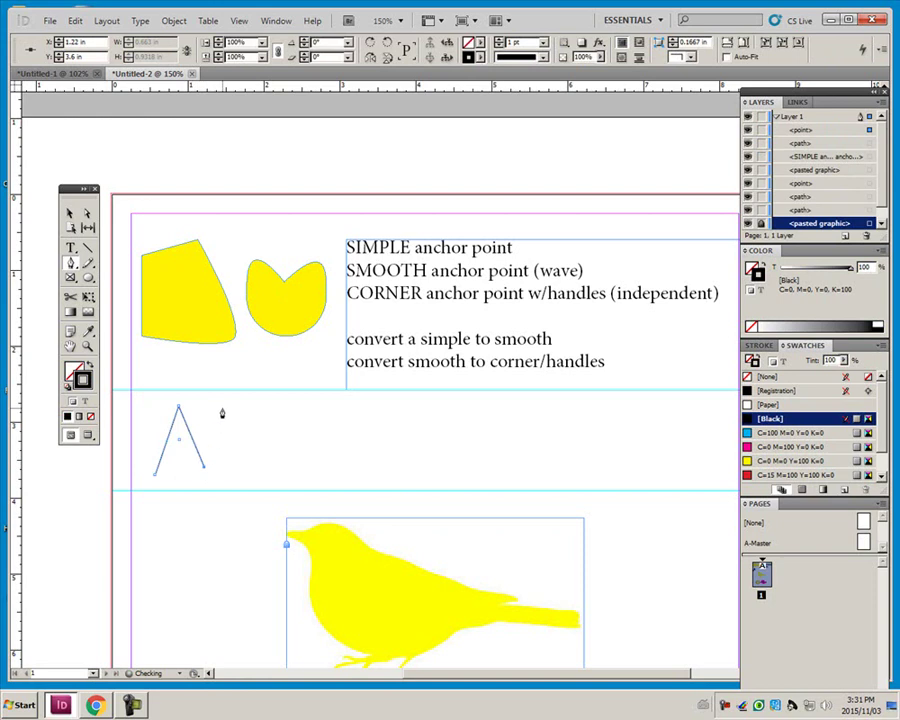
click(222, 408)
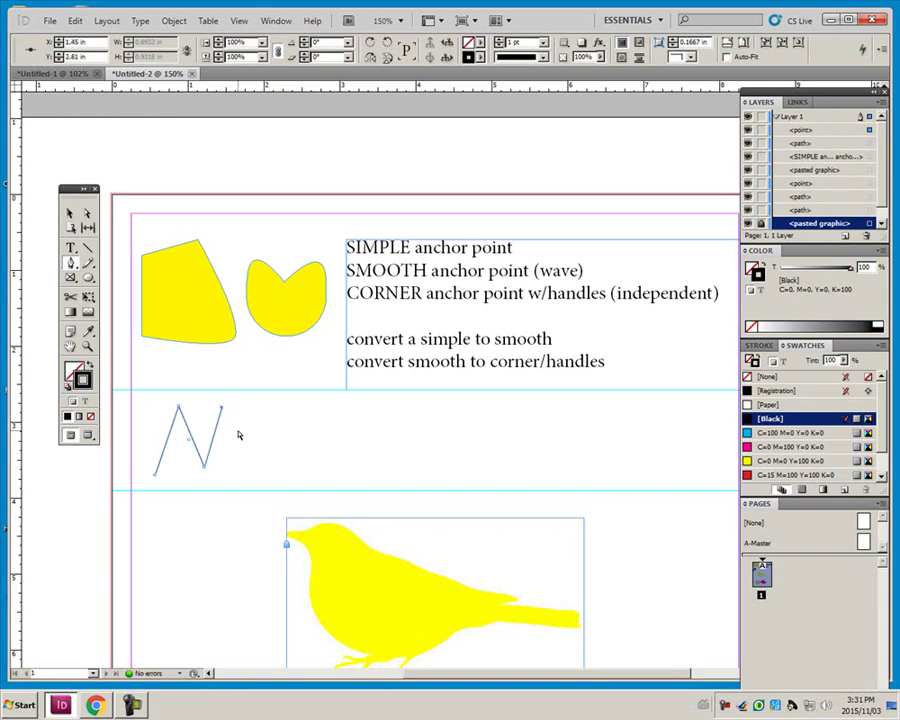
ctrl+click(239, 435)
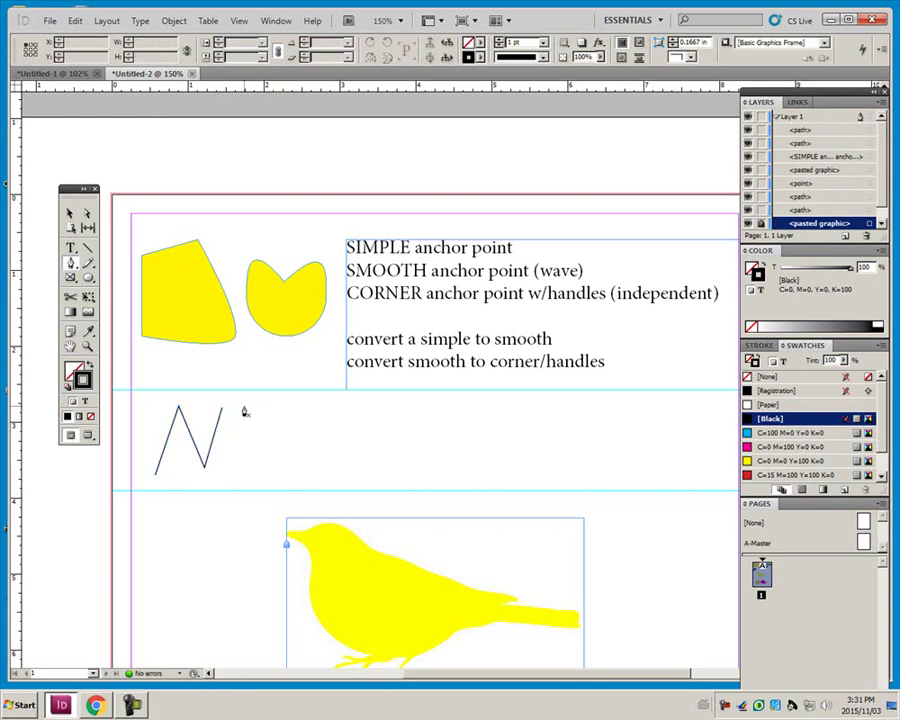
click(87, 214)
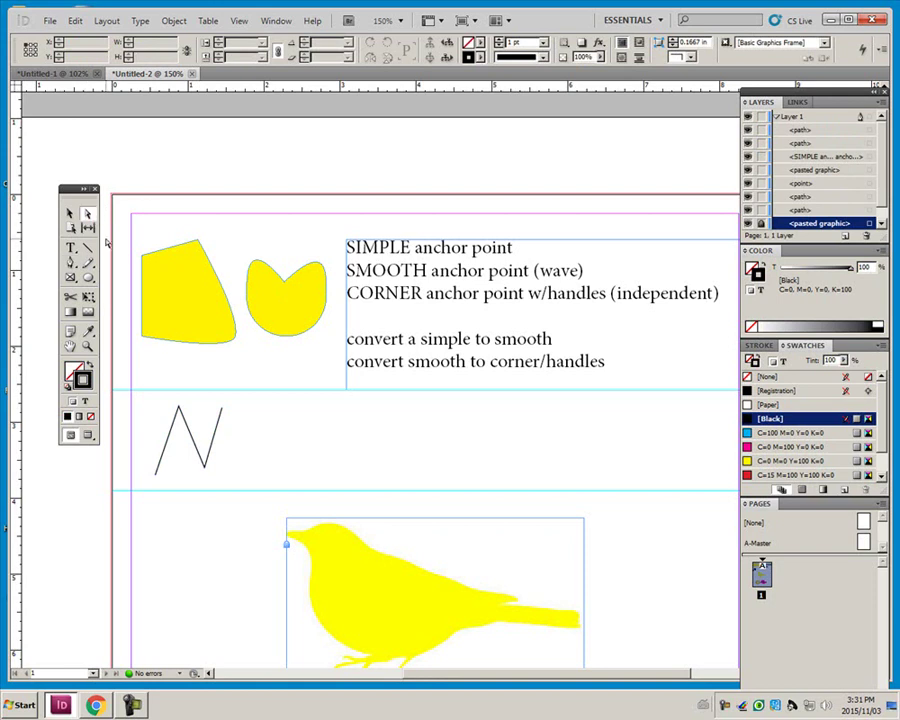
click(194, 440)
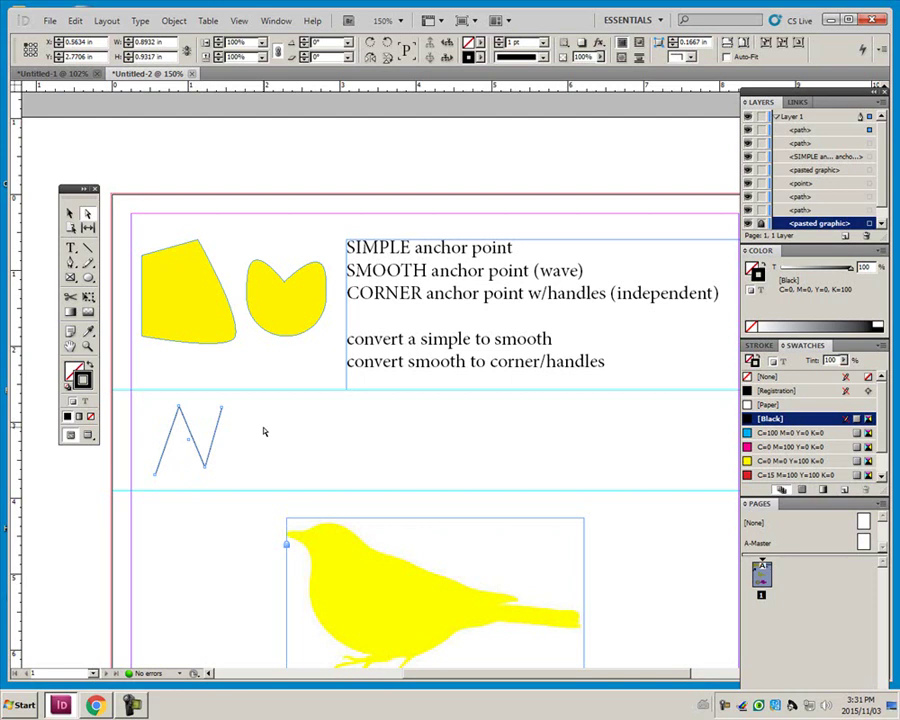
Step: Draw a wavy N right of the zigzag one, dragging out curve handles at its anchors
click(264, 430)
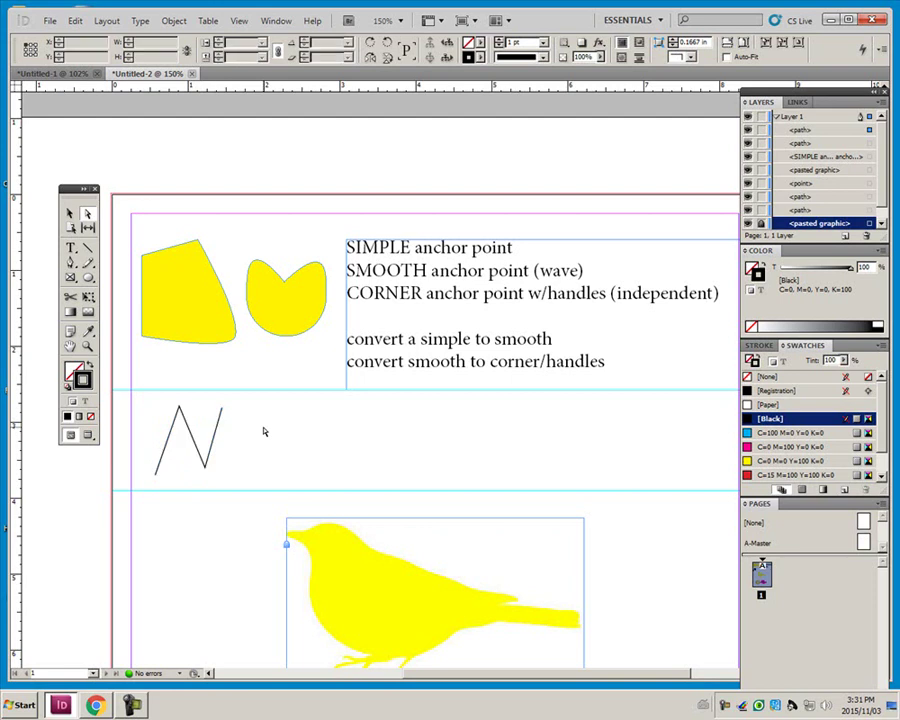
click(70, 262)
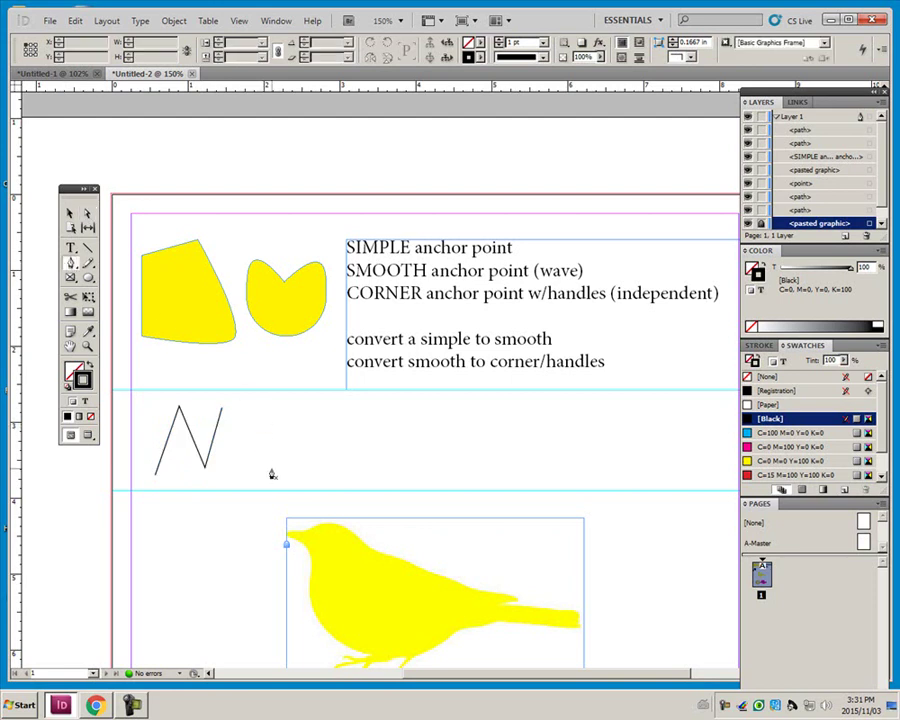
key(v)
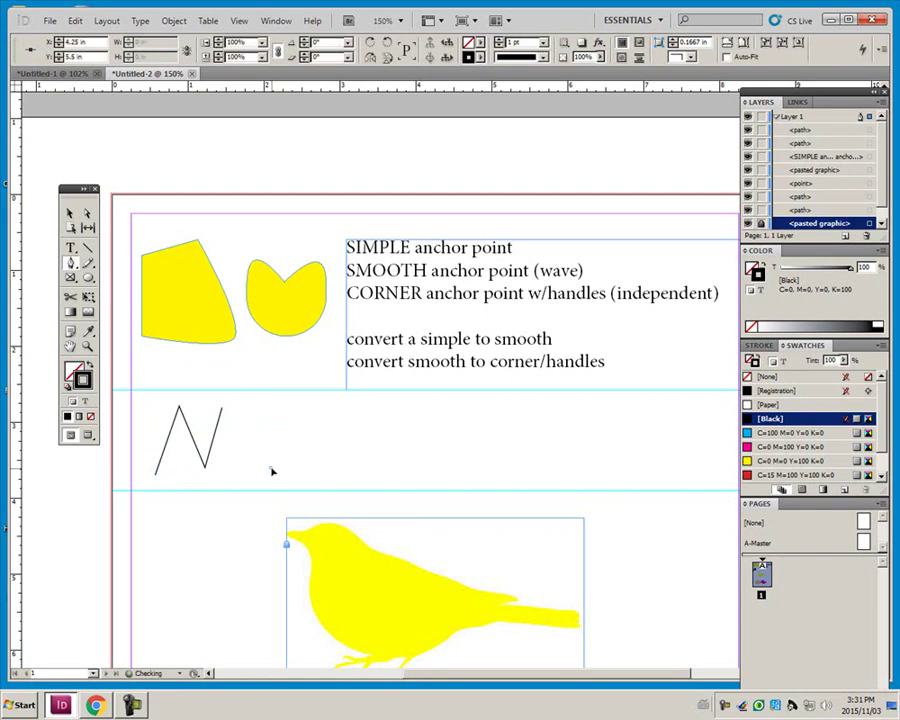
click(272, 471)
mouse_move(274, 461)
mouse_down()
mouse_move(281, 442)
mouse_move(281, 454)
mouse_up()
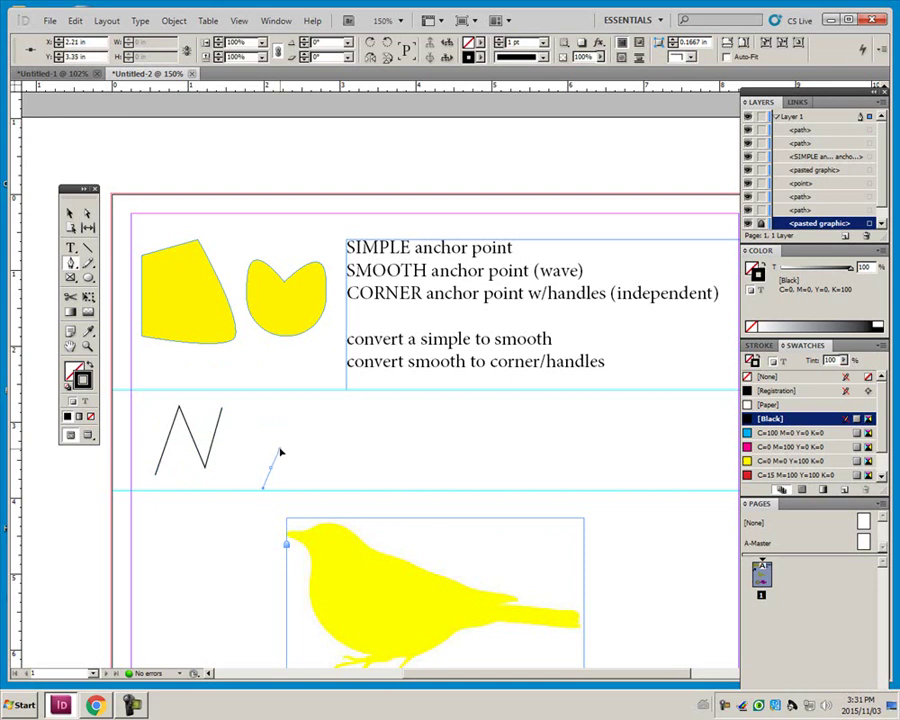
drag(280, 453, 333, 440)
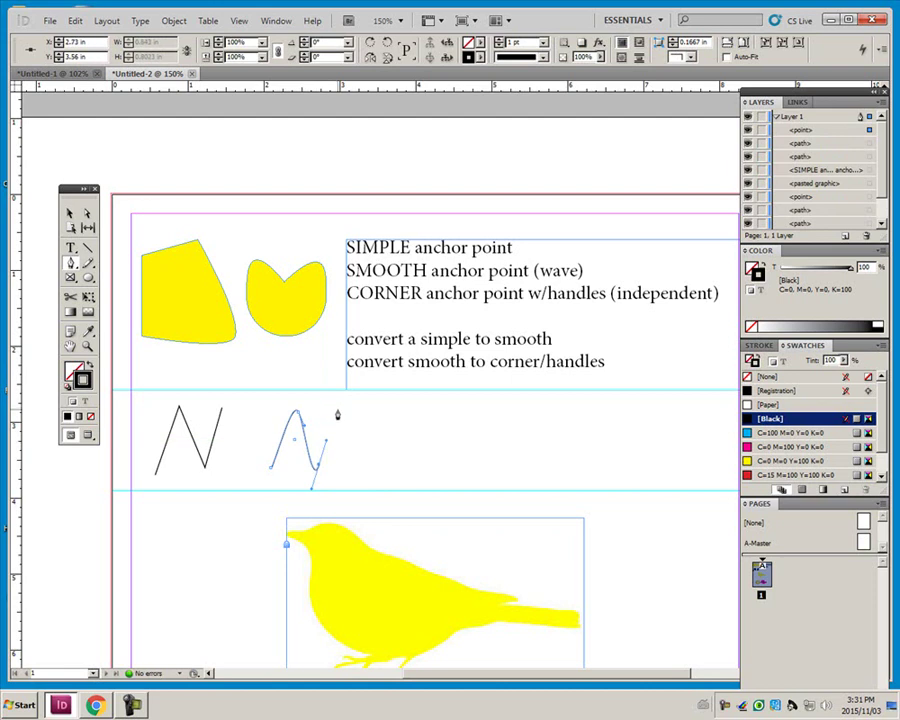
click(337, 411)
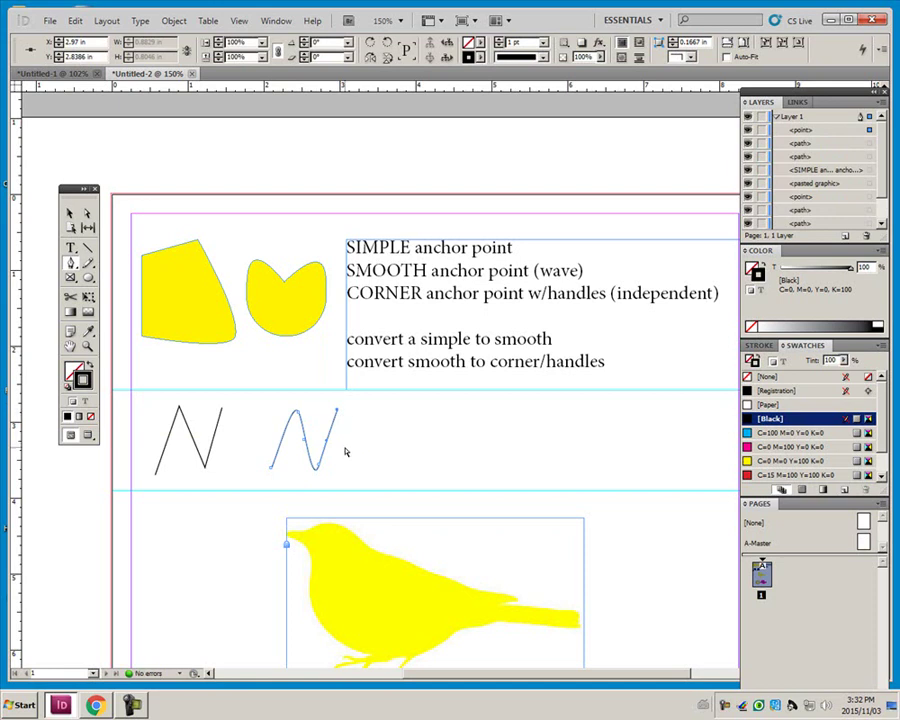
ctrl+click(345, 452)
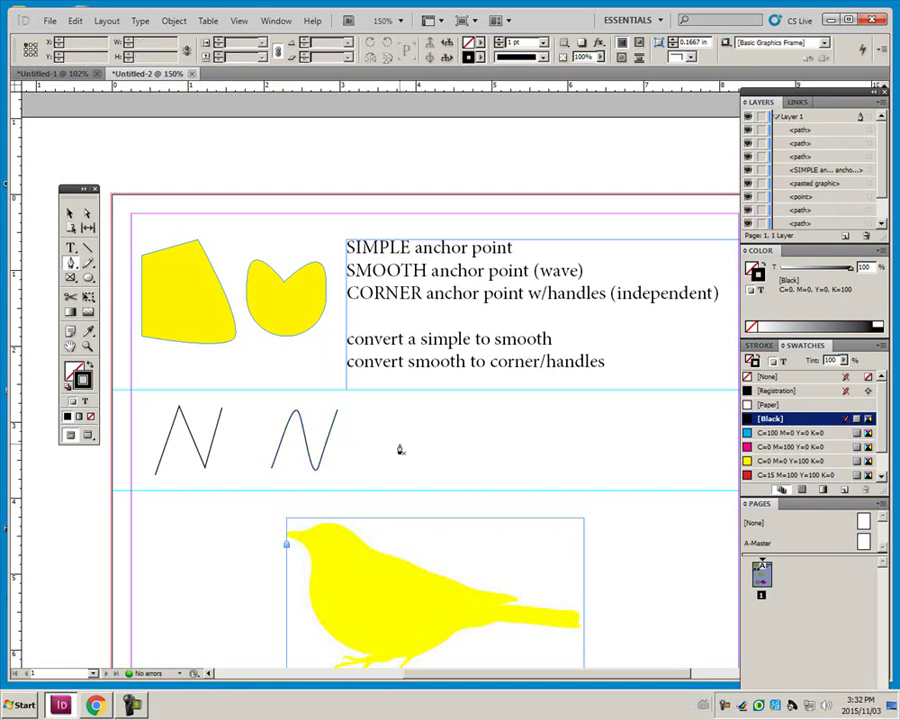
Step: Drag the wave N's bottom handles into a broad U curve, then bring the Chrome silhouette search forward
click(88, 216)
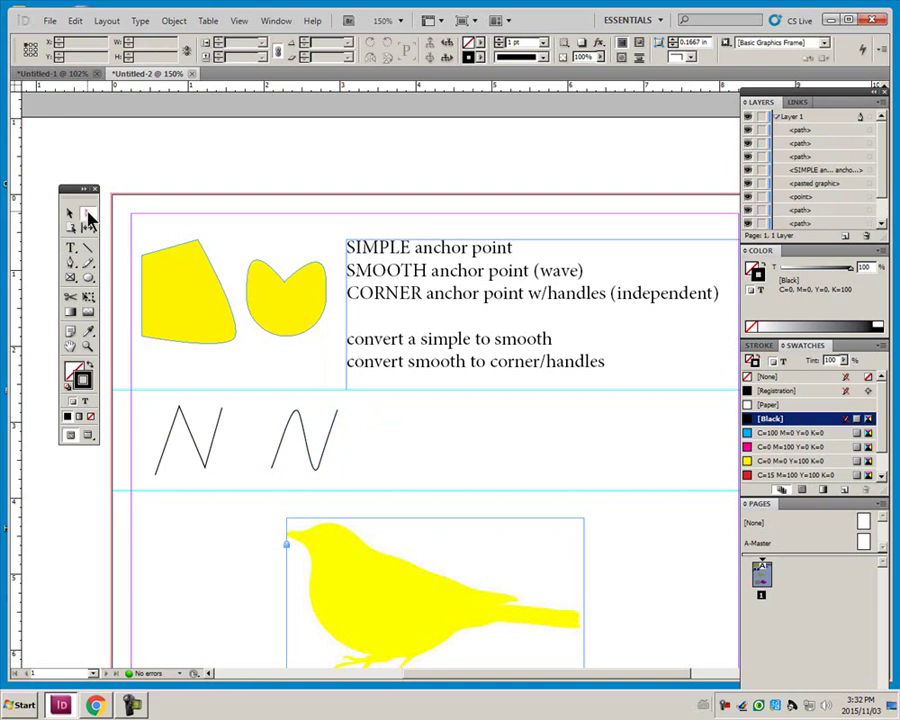
click(328, 447)
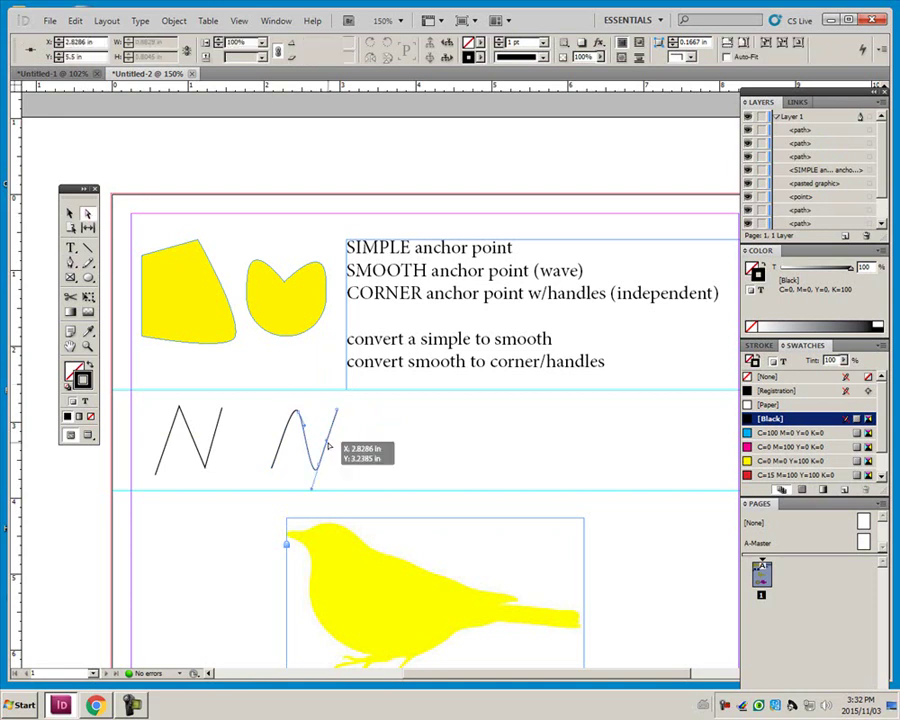
drag(328, 447, 309, 455)
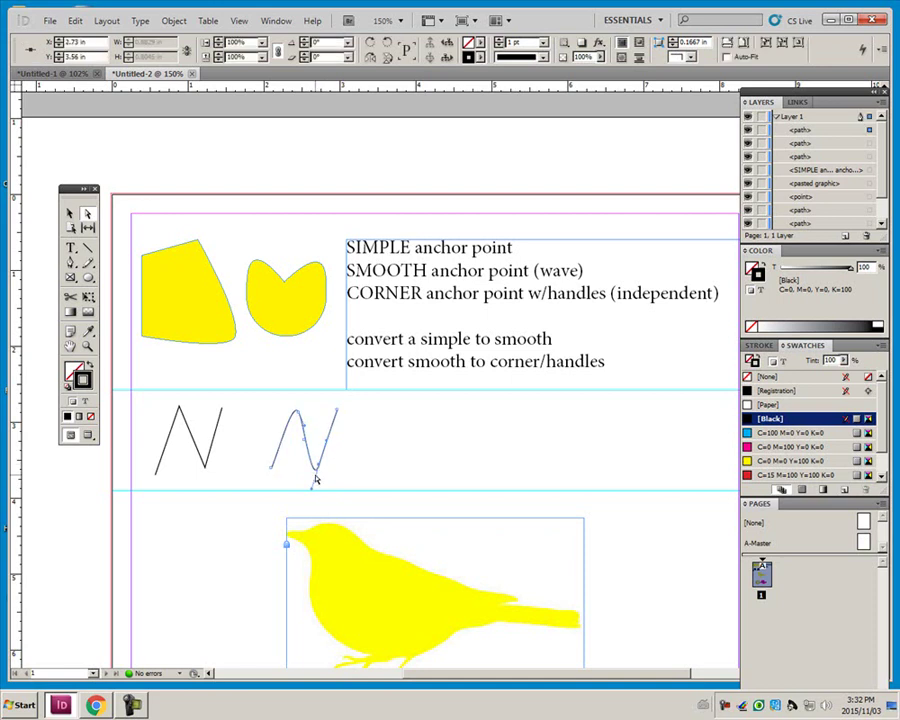
drag(312, 492, 292, 471)
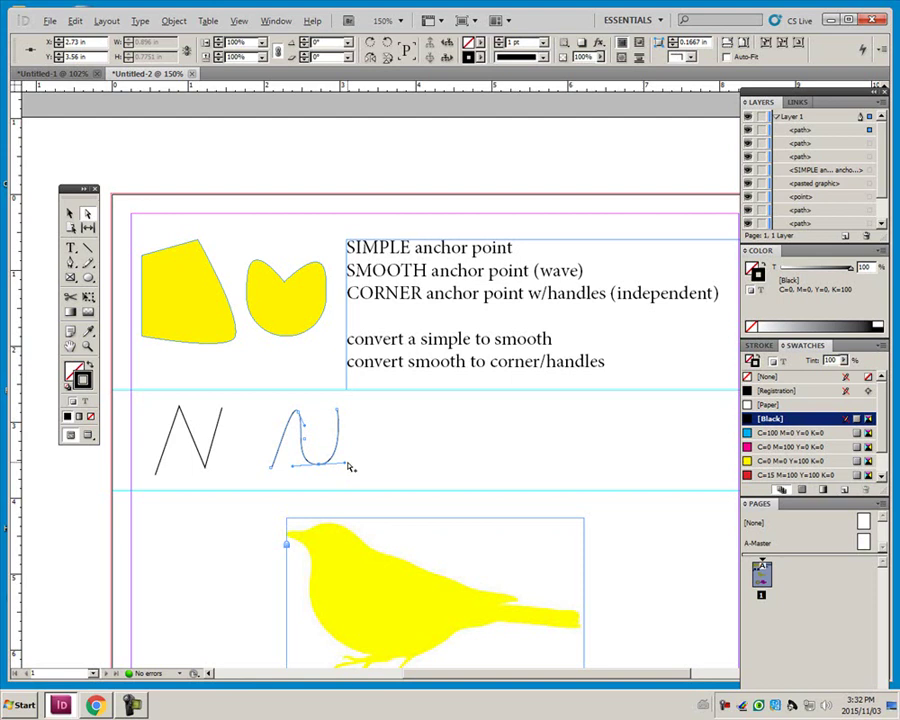
drag(348, 469, 316, 419)
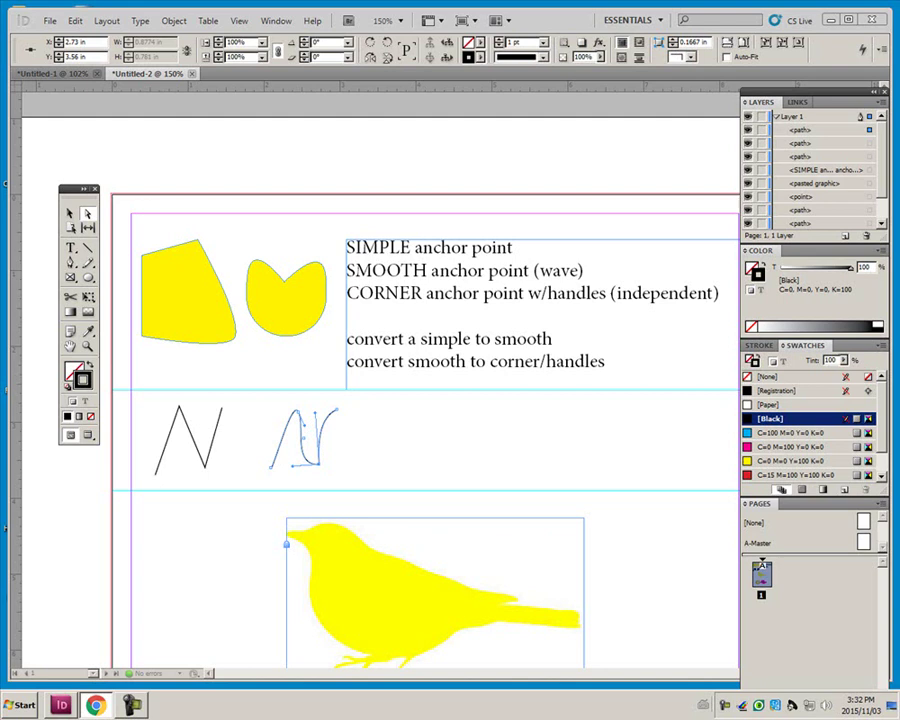
drag(899, 113, 463, 110)
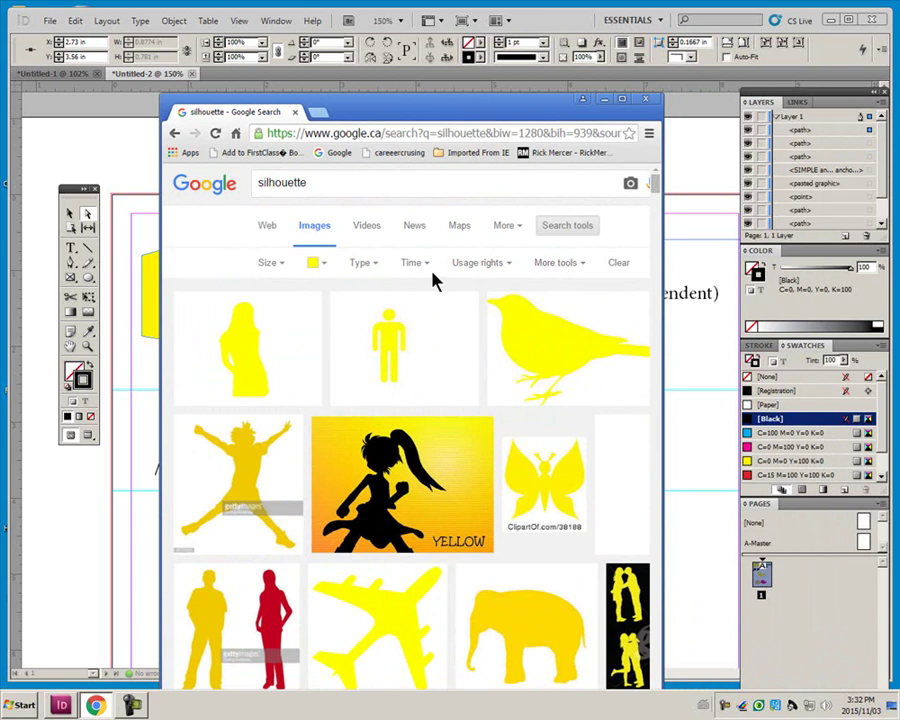
Step: Filter the image results to yellow, grab the bird silhouette, and return to InDesign
click(320, 266)
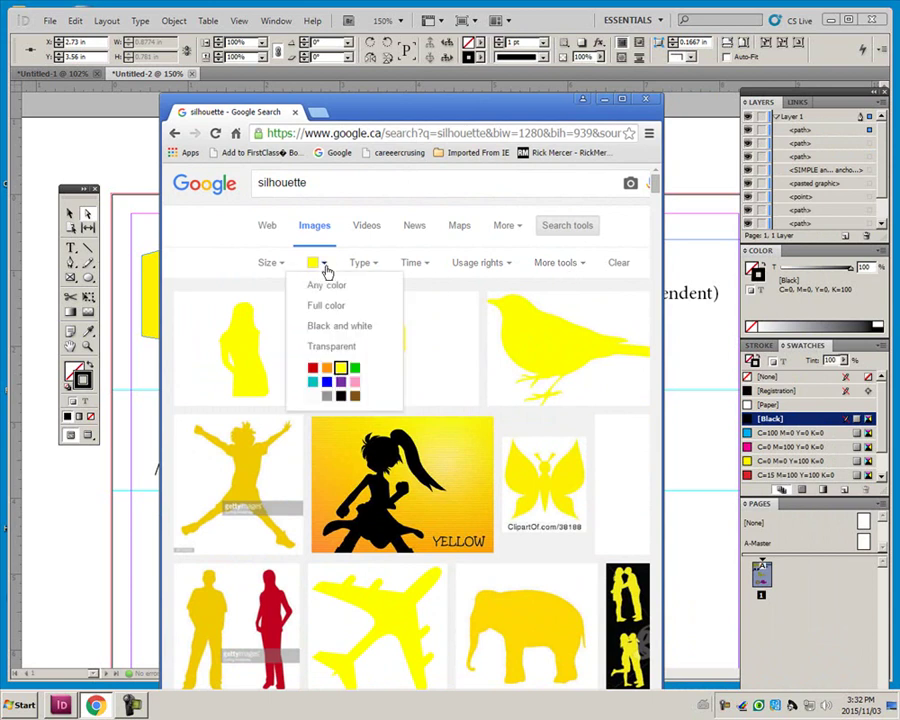
click(342, 369)
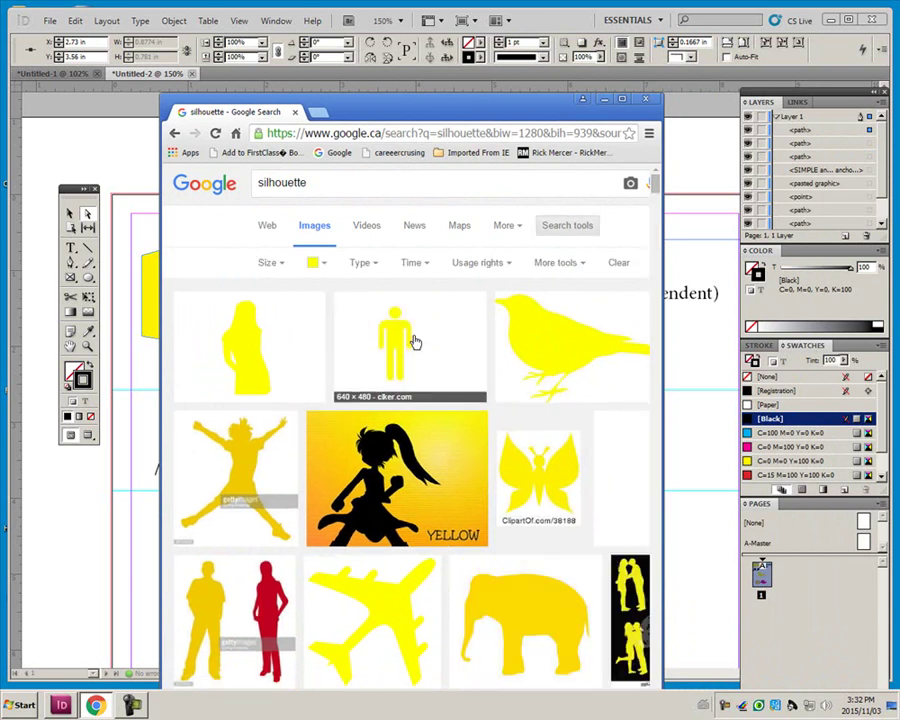
right_click(556, 348)
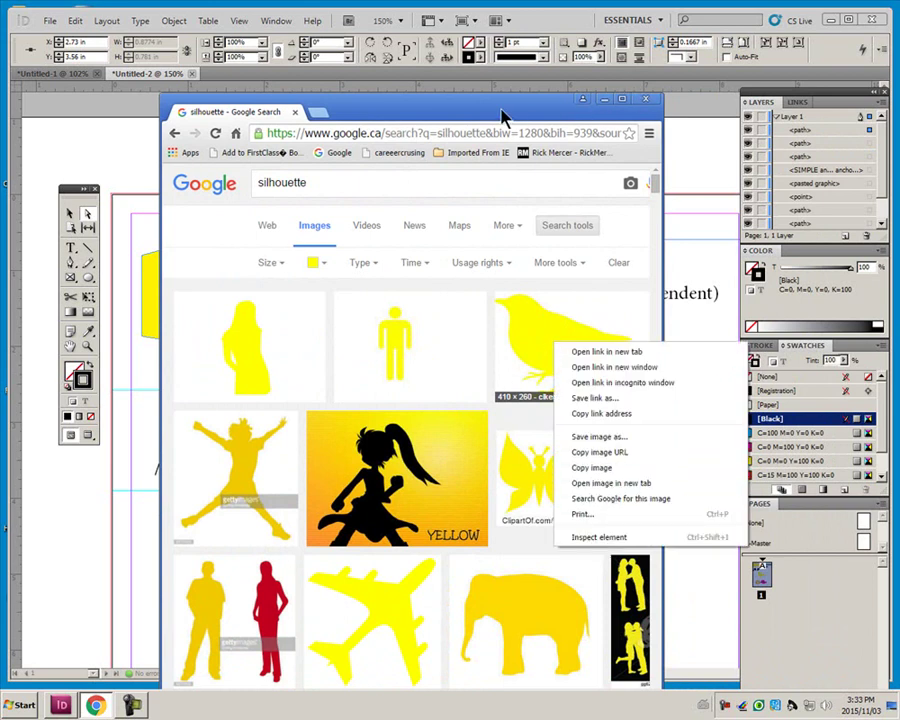
drag(502, 115, 822, 86)
key(alt+Tab)
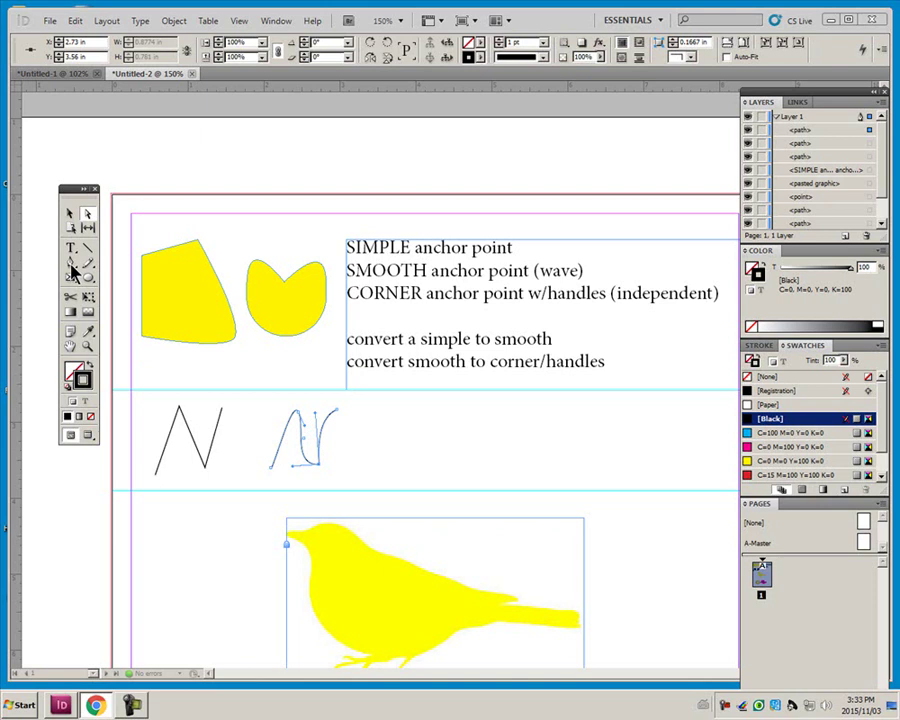
Step: Pen-trace a curved line along the yellow bird's breast from its leg up to its head
drag(253, 619, 151, 414)
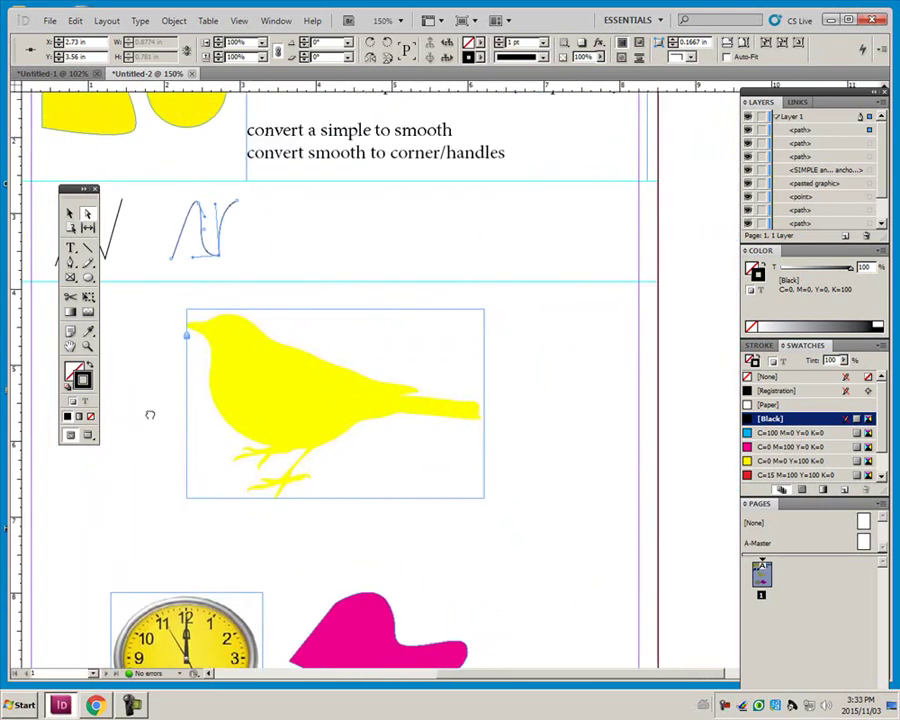
click(71, 263)
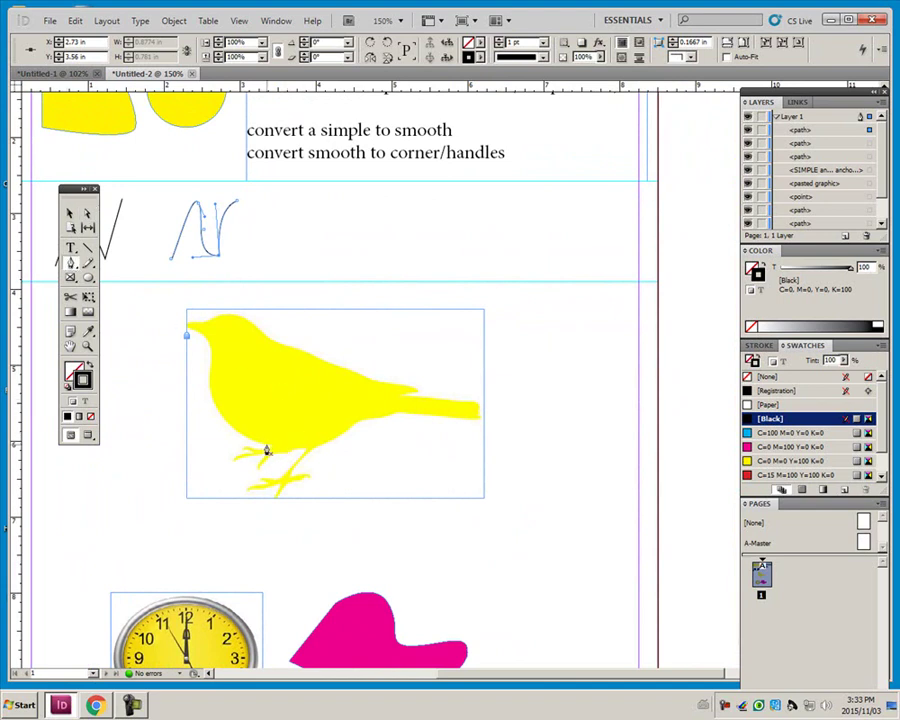
drag(266, 448, 194, 415)
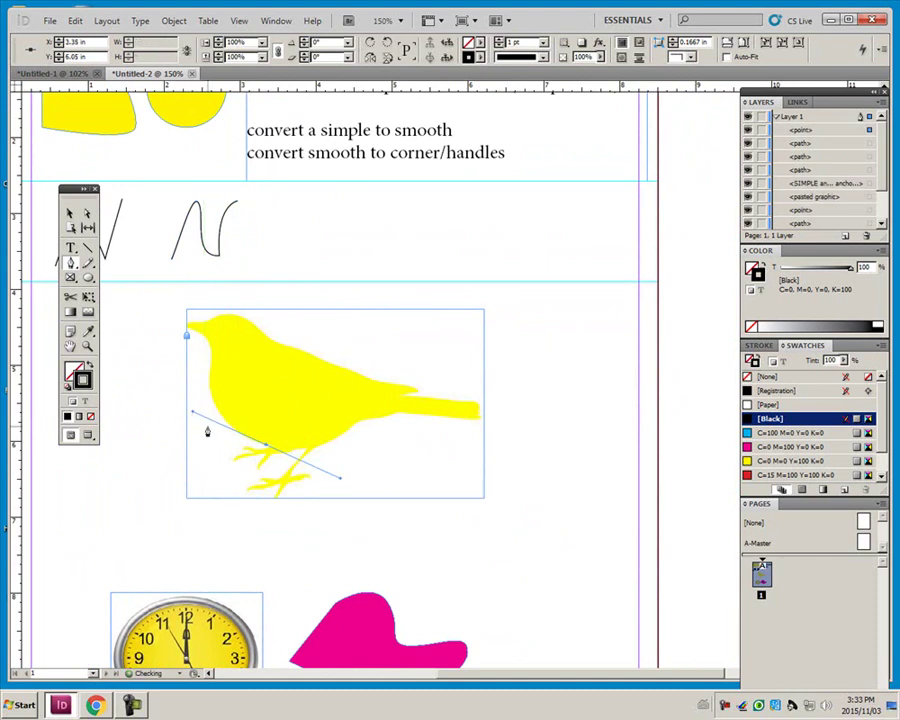
click(211, 366)
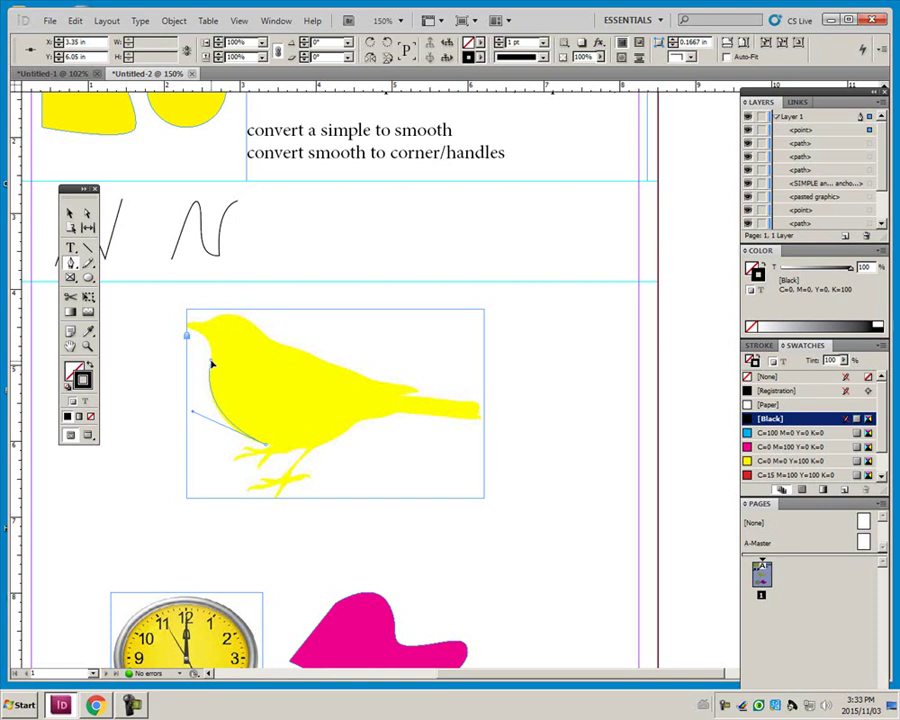
click(212, 351)
click(212, 347)
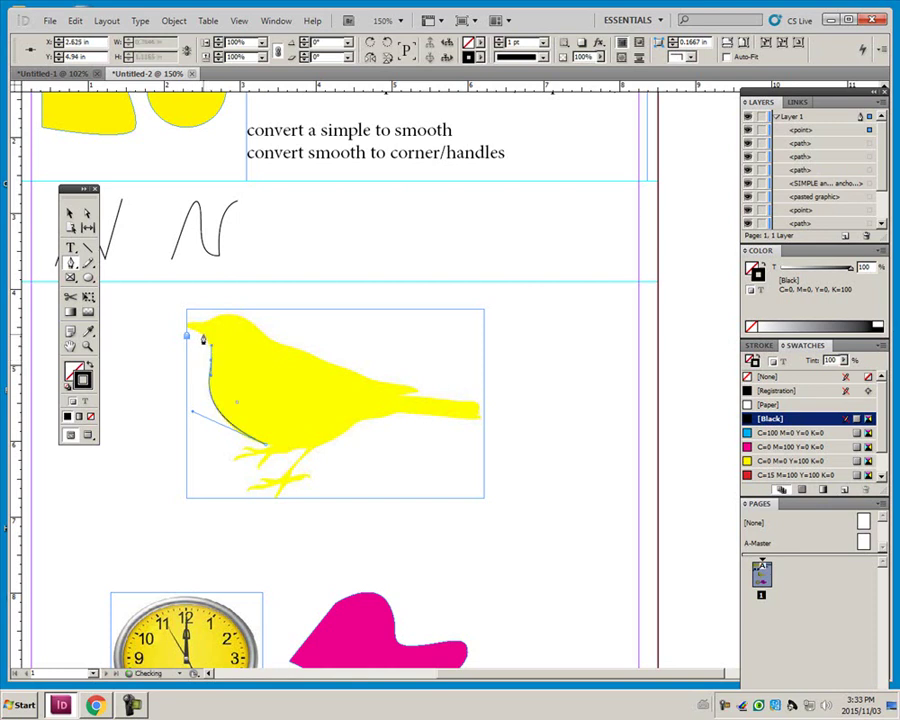
click(190, 331)
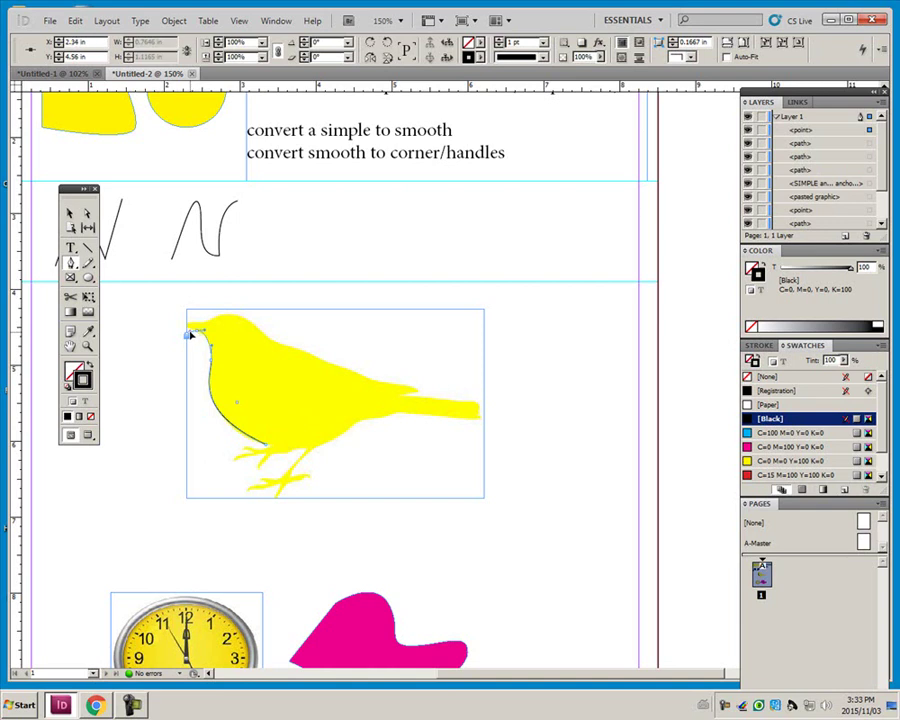
click(187, 332)
ctrl+click(339, 293)
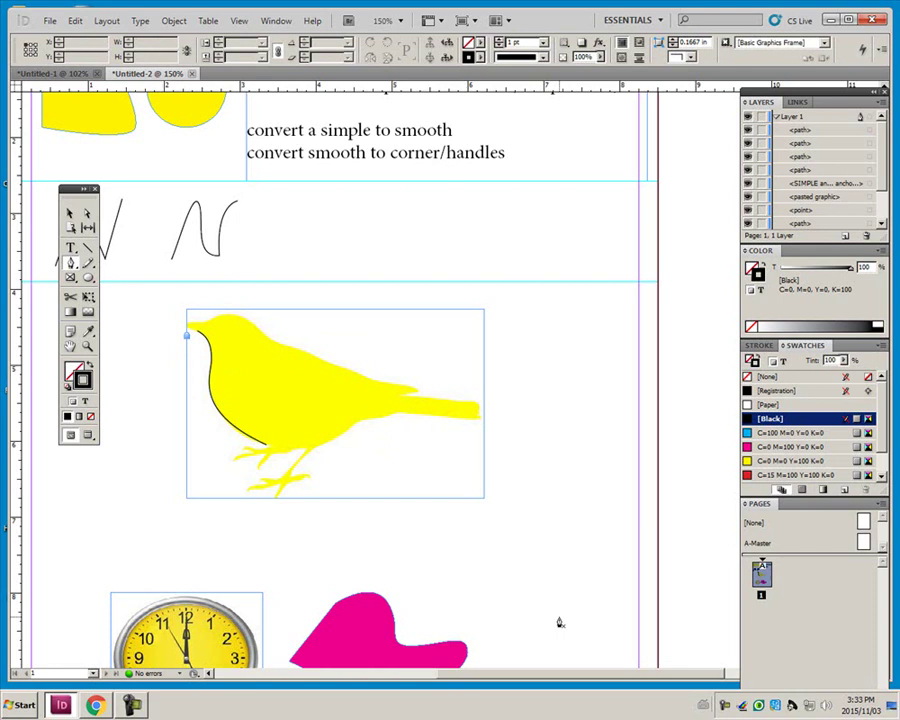
drag(496, 620, 536, 370)
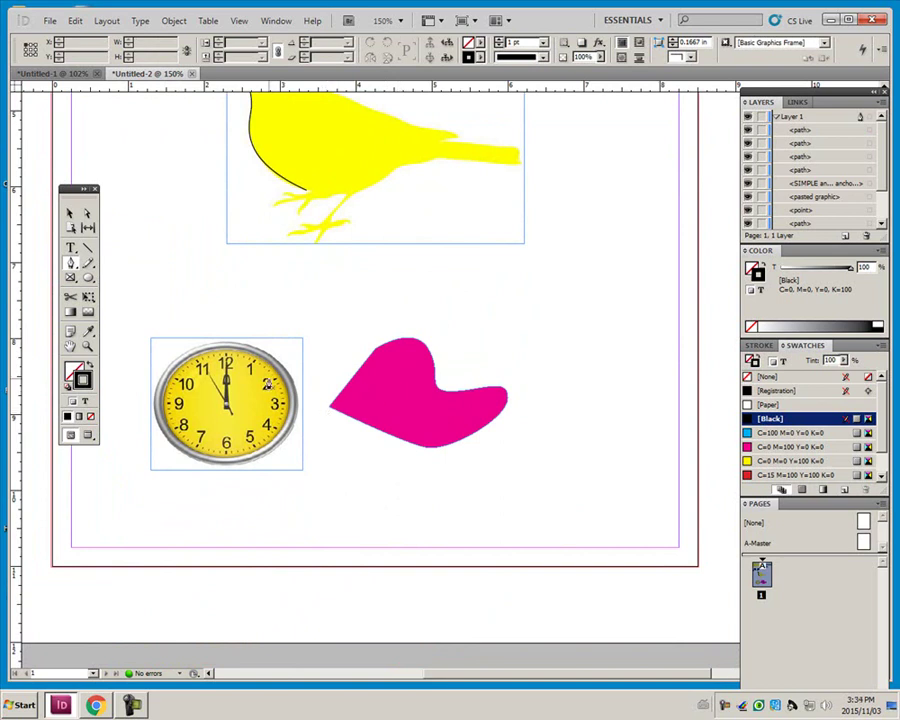
Step: Pen-trace the pink blob from its left corner over its top to a smooth anchor at the notch
click(331, 411)
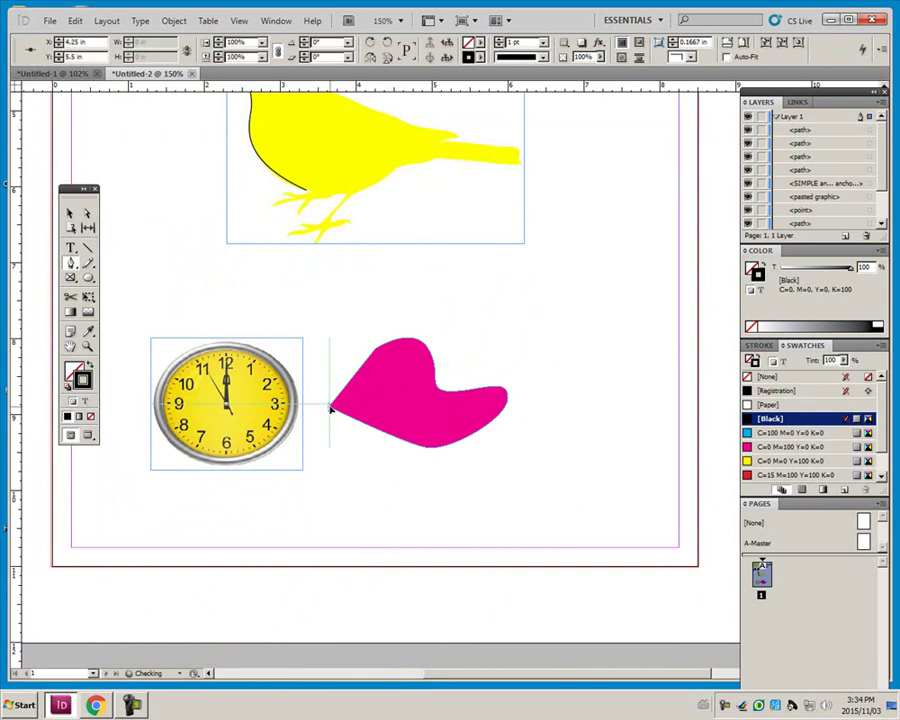
drag(331, 411, 351, 386)
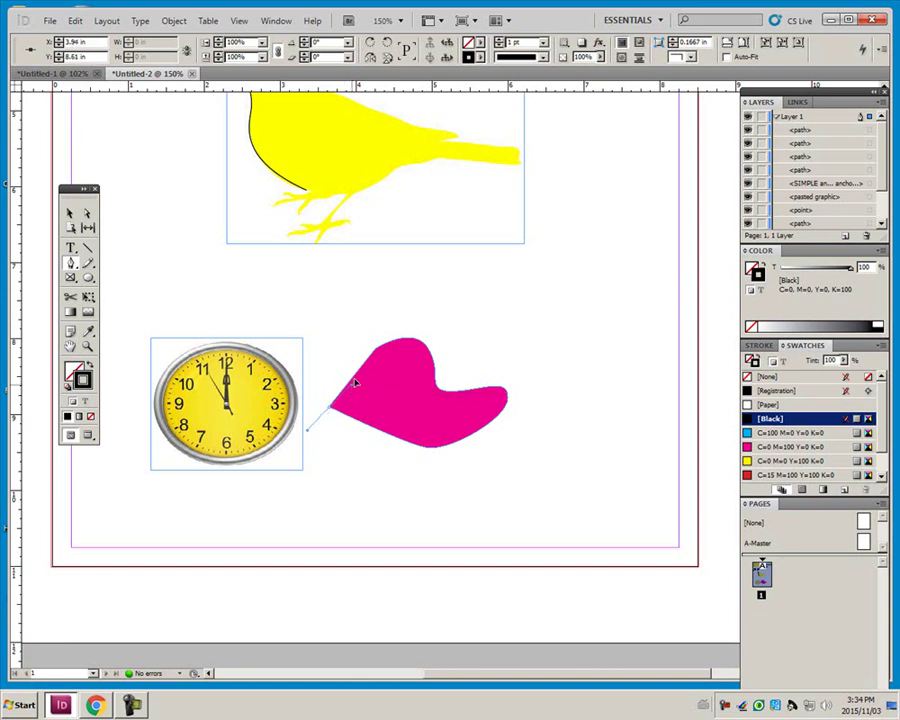
click(355, 378)
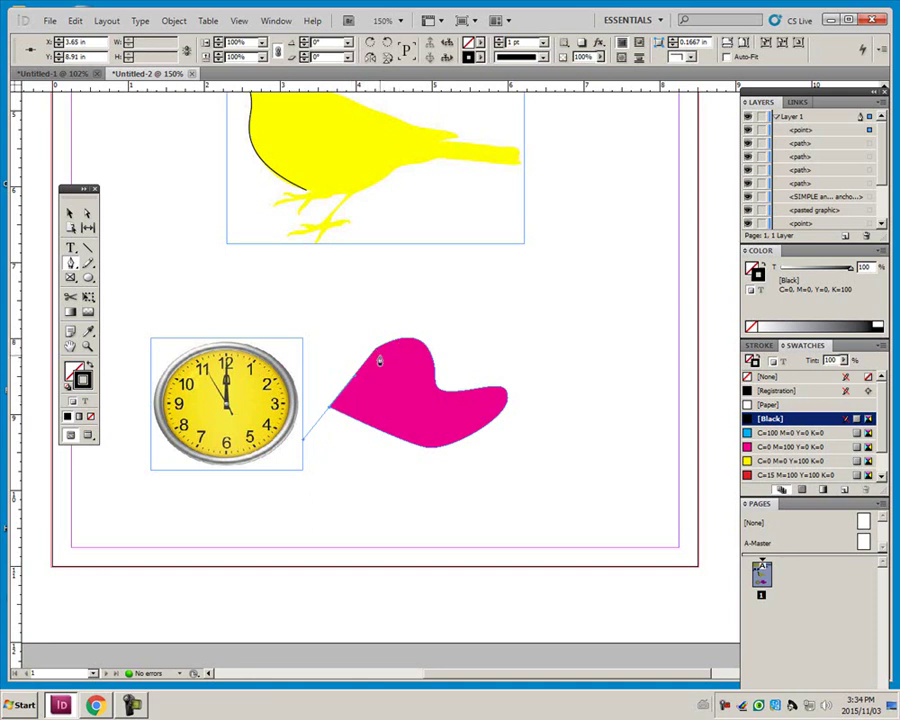
click(375, 355)
drag(436, 389, 436, 466)
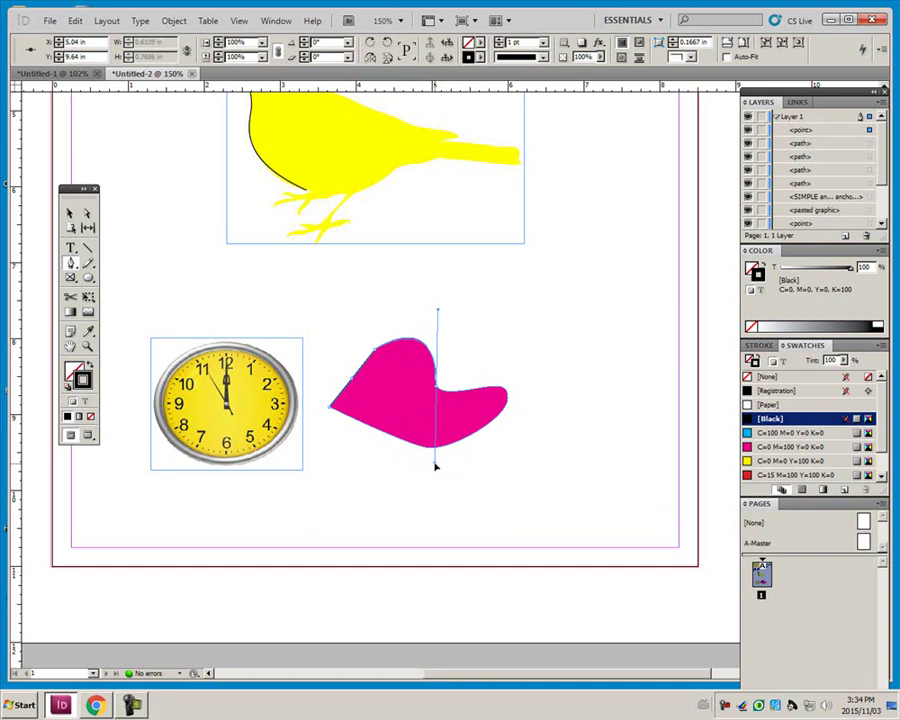
Step: Fit the curve at the pink blob's notch by adjusting its direction handles
mouse_move(436, 465)
mouse_down()
mouse_move(483, 398)
mouse_move(440, 424)
mouse_move(428, 458)
mouse_move(437, 469)
mouse_up()
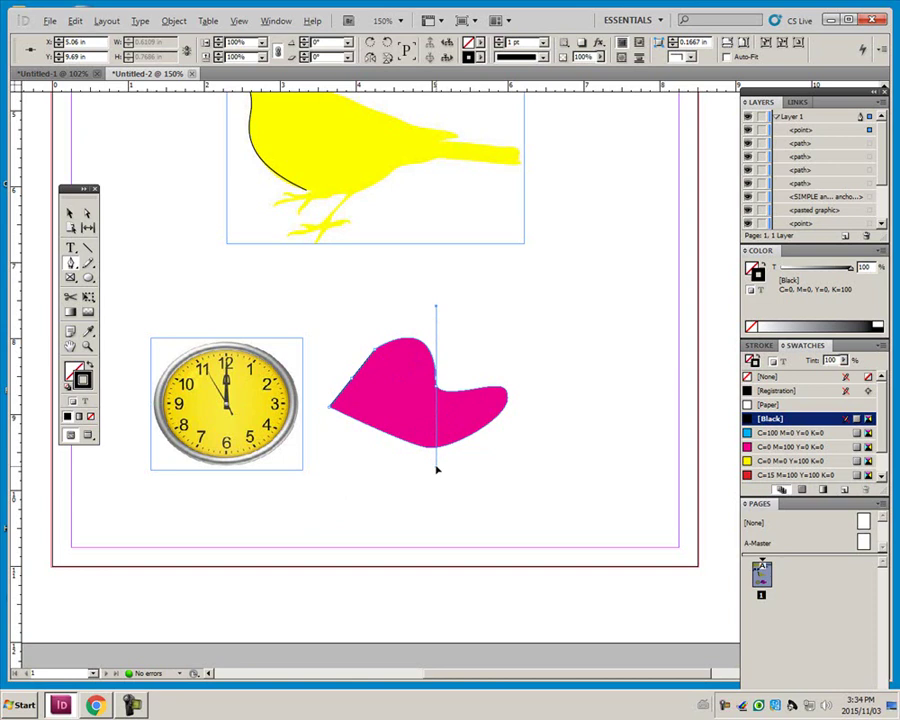
drag(436, 469, 461, 403)
click(460, 404)
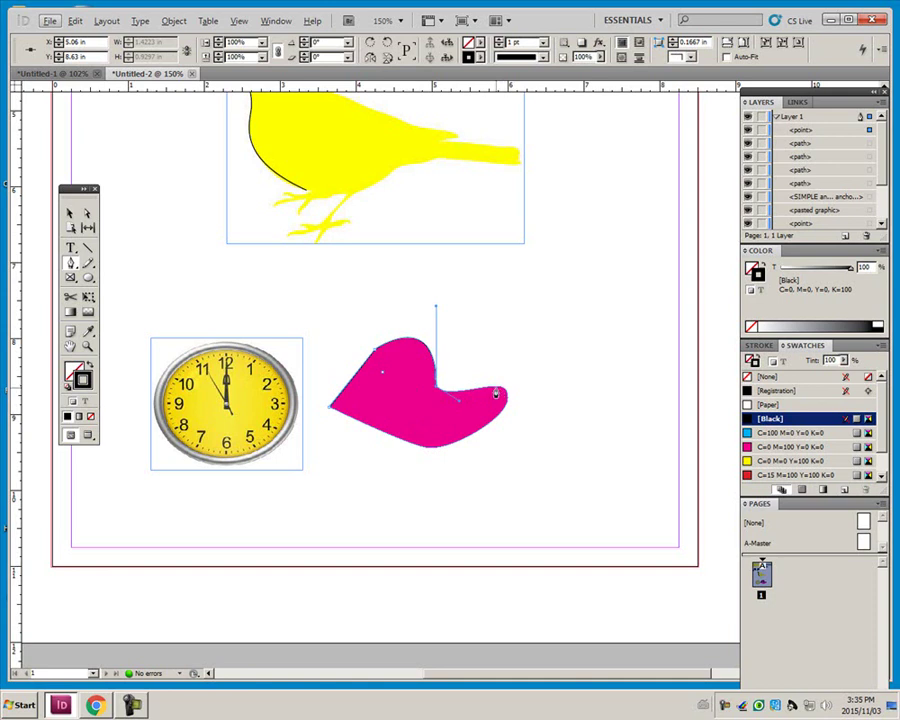
Step: Remove the notch anchor's outgoing handle and add a smooth anchor around the pink shape's right end
click(494, 392)
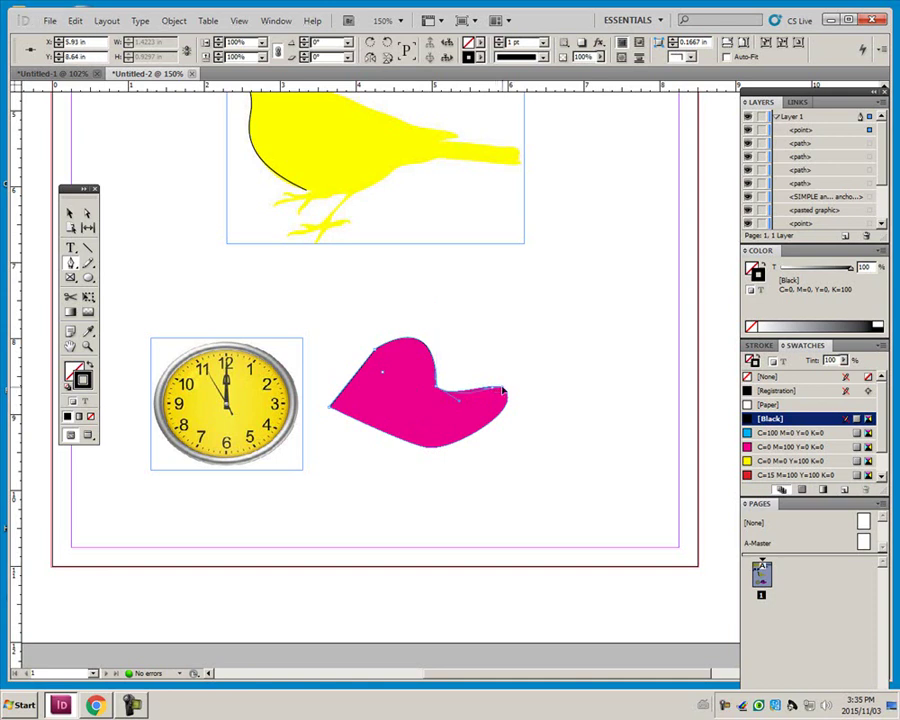
mouse_move(494, 392)
mouse_down()
mouse_move(511, 394)
mouse_move(506, 382)
mouse_up()
mouse_move(505, 387)
mouse_down()
mouse_move(507, 397)
mouse_move(509, 389)
mouse_up()
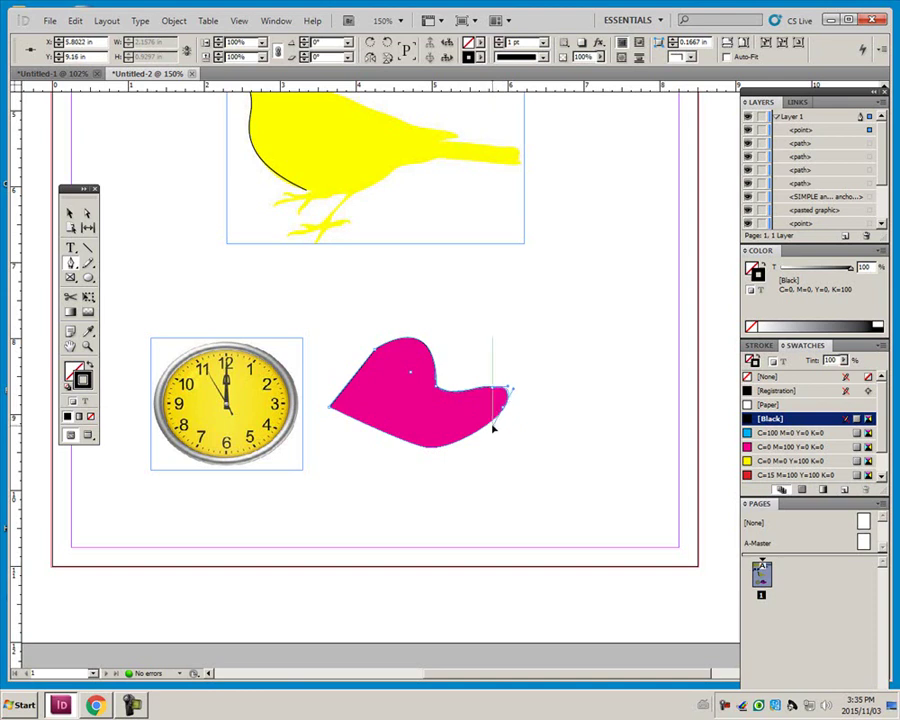
Step: Finish the right-end curve and add a levelled smooth anchor along the pink shape's bottom edge
drag(494, 425, 494, 422)
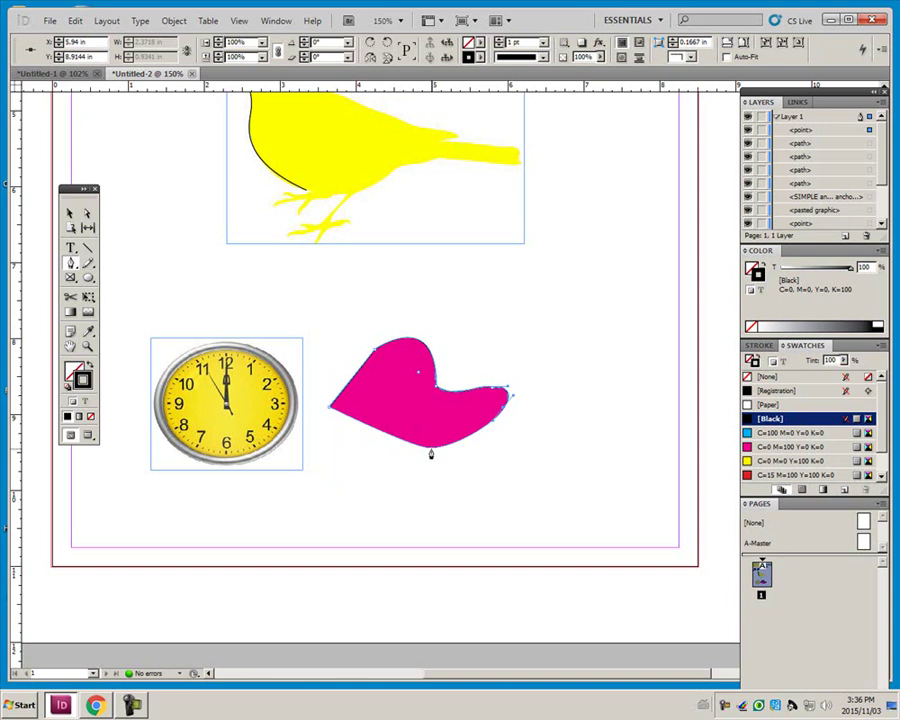
drag(431, 453, 398, 440)
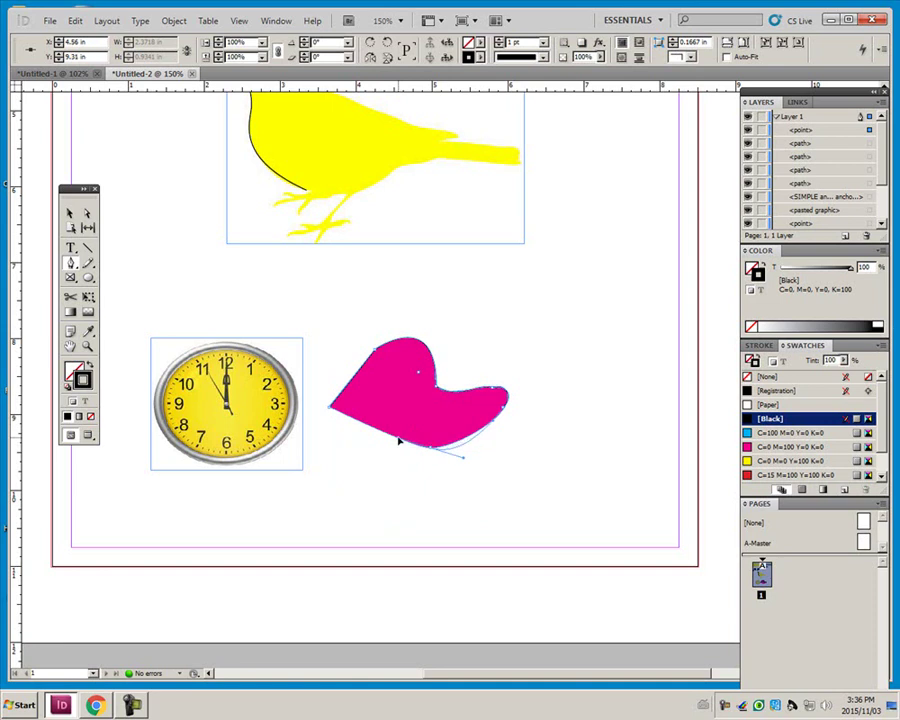
mouse_move(398, 441)
mouse_down()
mouse_move(392, 455)
mouse_move(388, 433)
mouse_up()
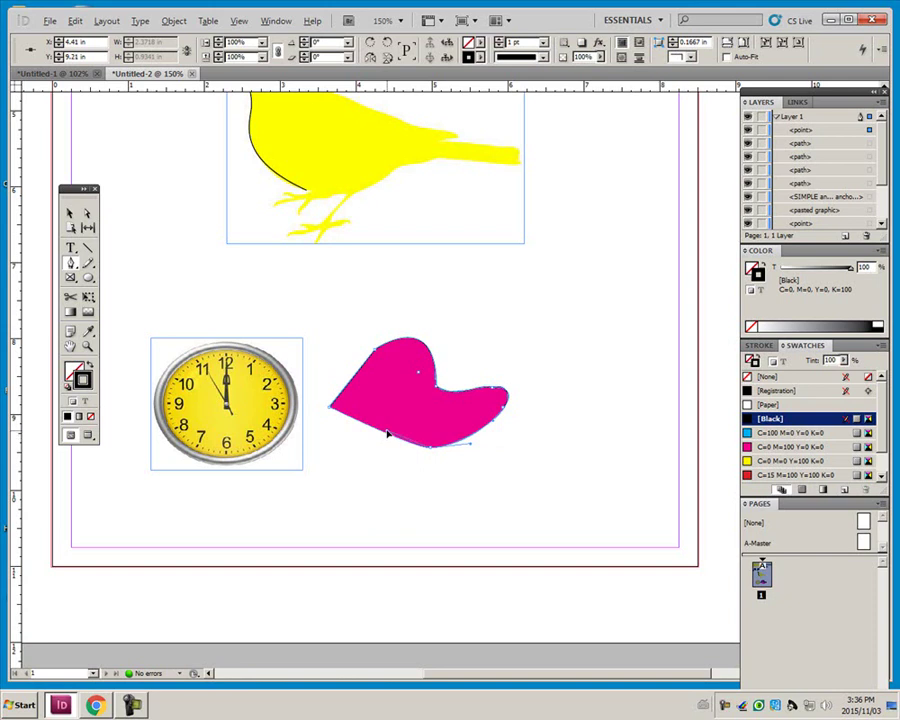
Step: Close the pink tracing at its first anchor, then drag the outline down below the shape
click(330, 410)
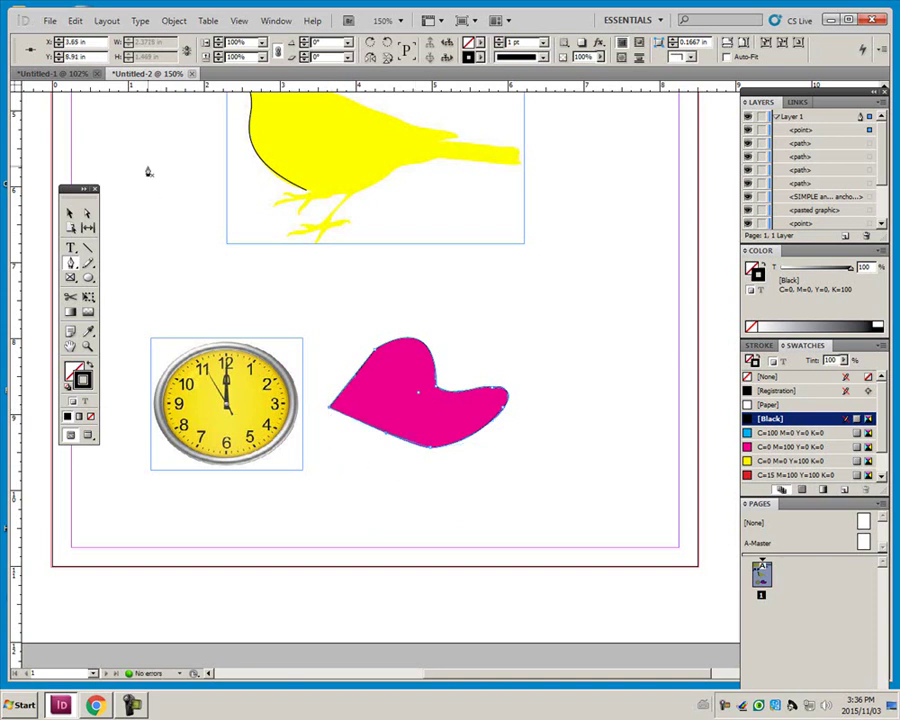
click(71, 216)
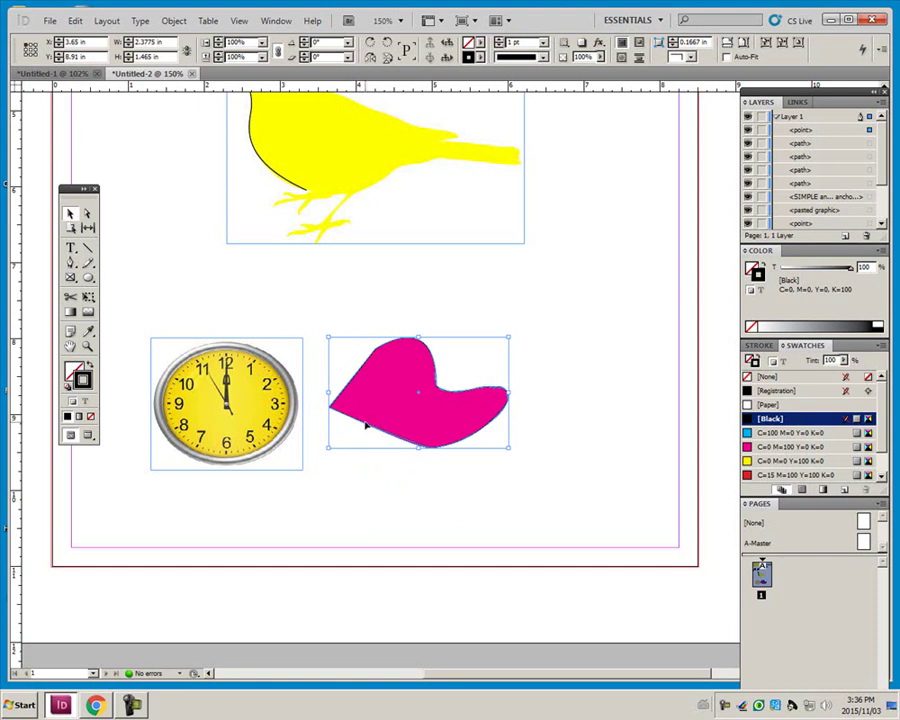
drag(366, 425, 356, 510)
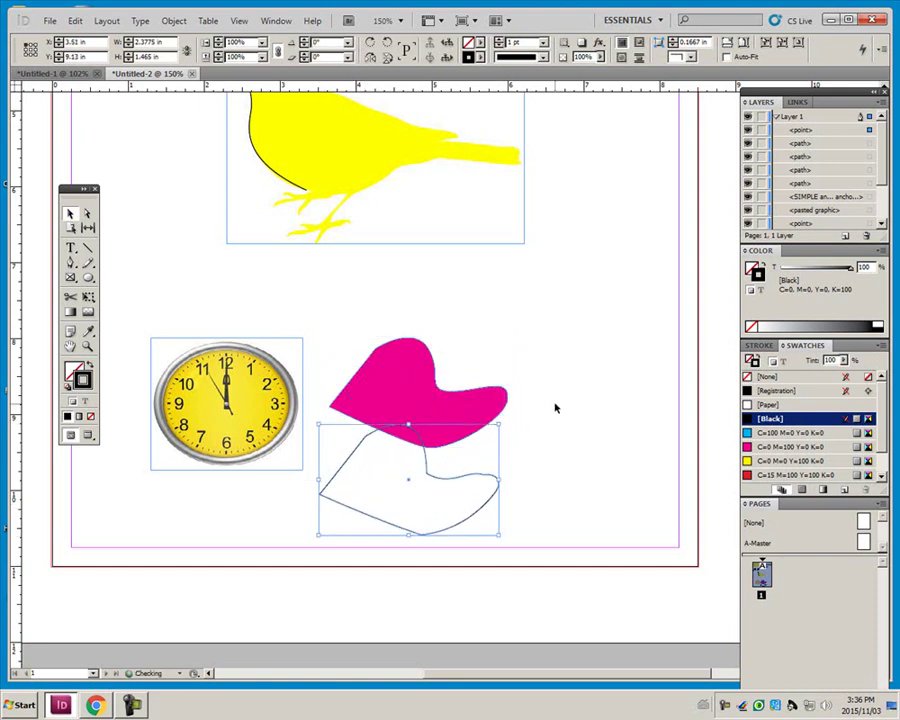